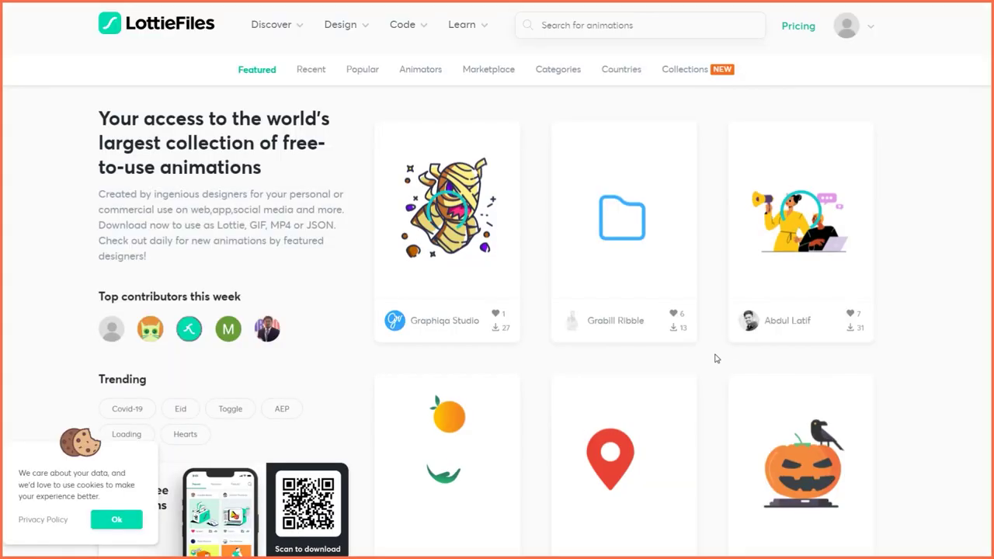
Browse the featured animations on the LottieFiles page.
{"action": "scroll", "coordinate": [326, 264], "scroll_direction": "down", "scroll_amount": 3}
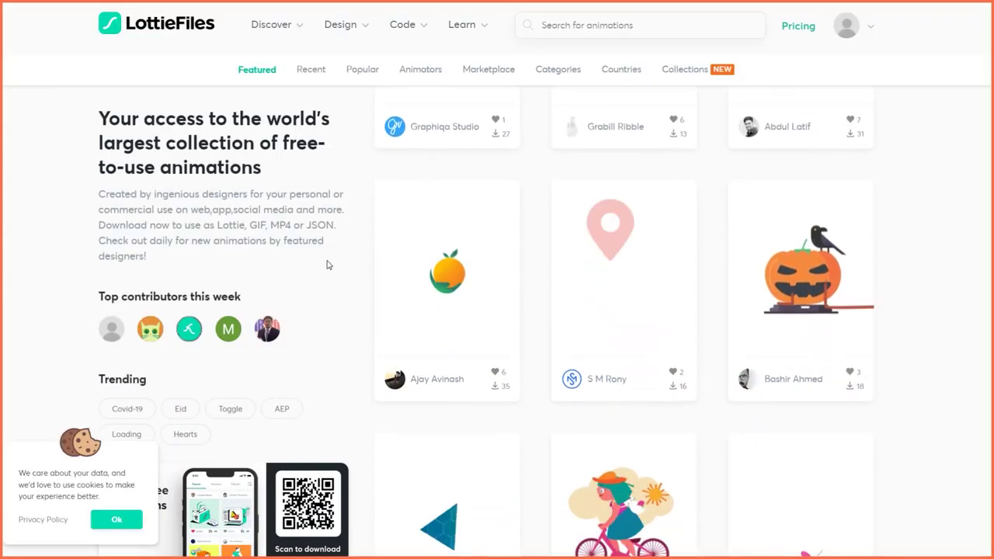
{"action": "scroll", "coordinate": [672, 310], "scroll_direction": "down", "scroll_amount": 1}
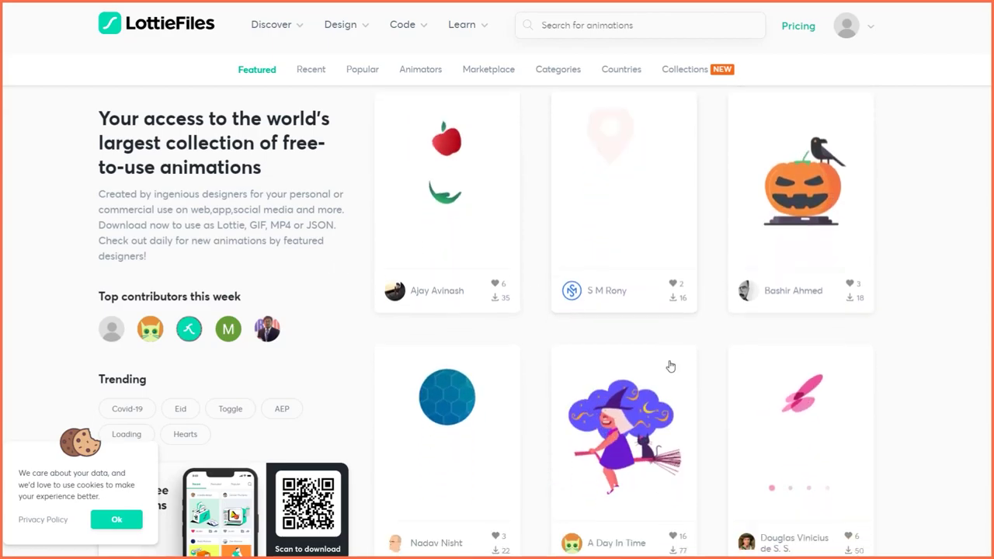
{"action": "scroll", "coordinate": [910, 432], "scroll_direction": "up", "scroll_amount": 4}
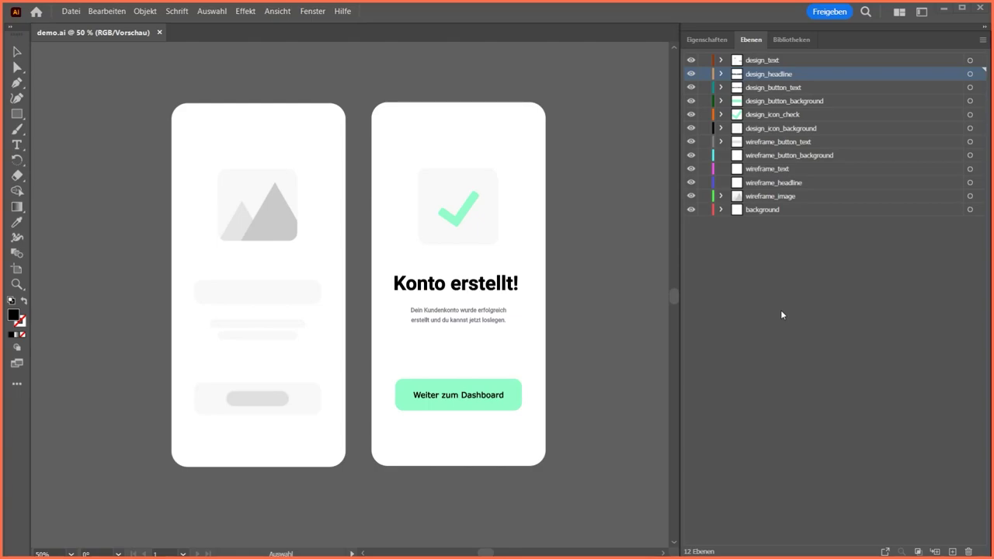
In Illustrator, expand the "Konto erstellt!" headline with the Umwandeln command and deselect it.
{"action": "left_click", "coordinate": [485, 288]}
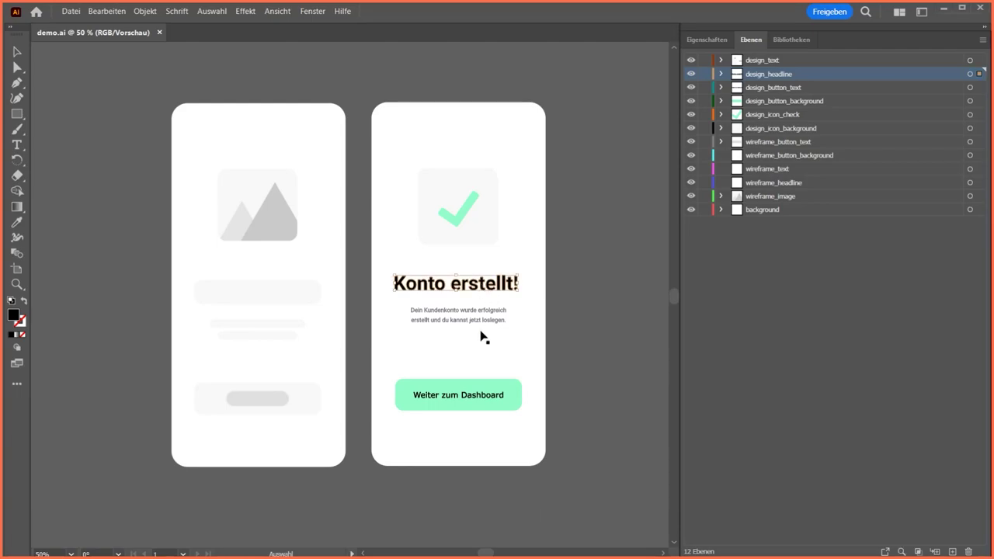
{"action": "left_click", "coordinate": [153, 12]}
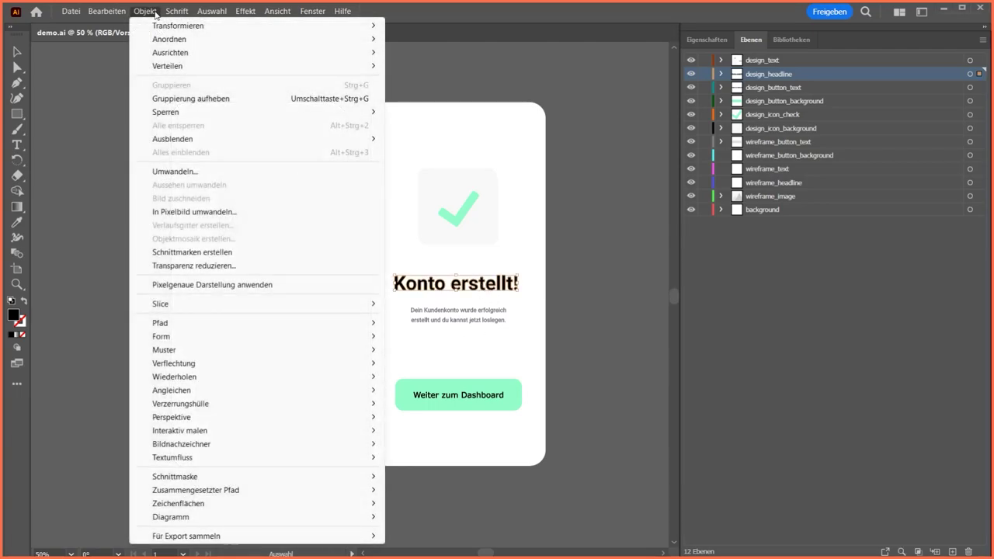
{"action": "left_click", "coordinate": [174, 171]}
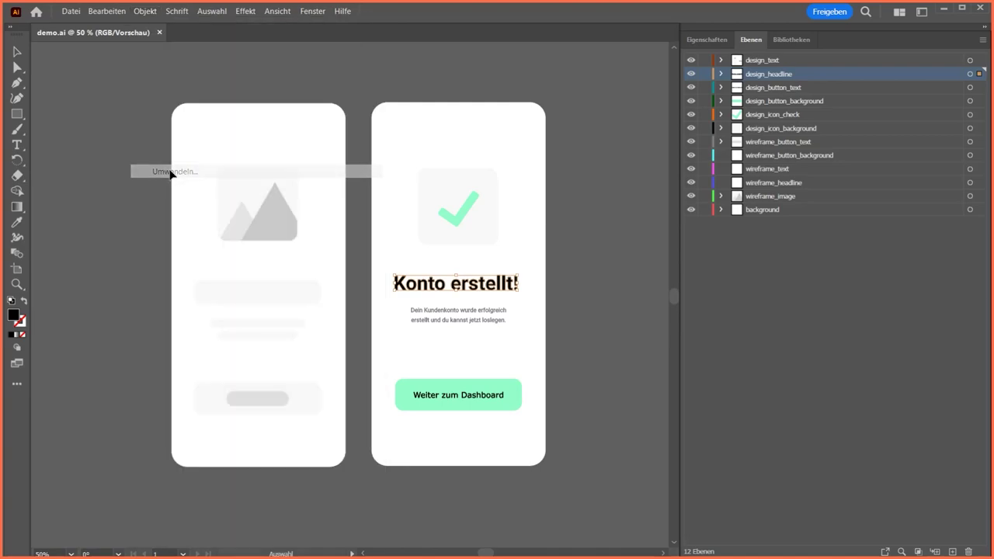
{"action": "left_click", "coordinate": [599, 309]}
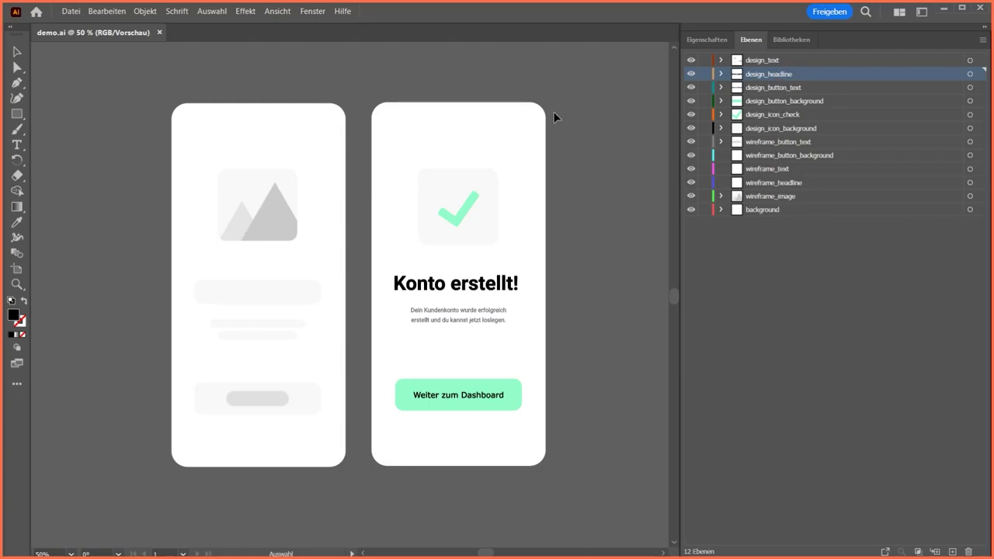
Examine which layers hold the icon background, check mark, headline and green button background of the design screen.
{"action": "left_click", "coordinate": [447, 189]}
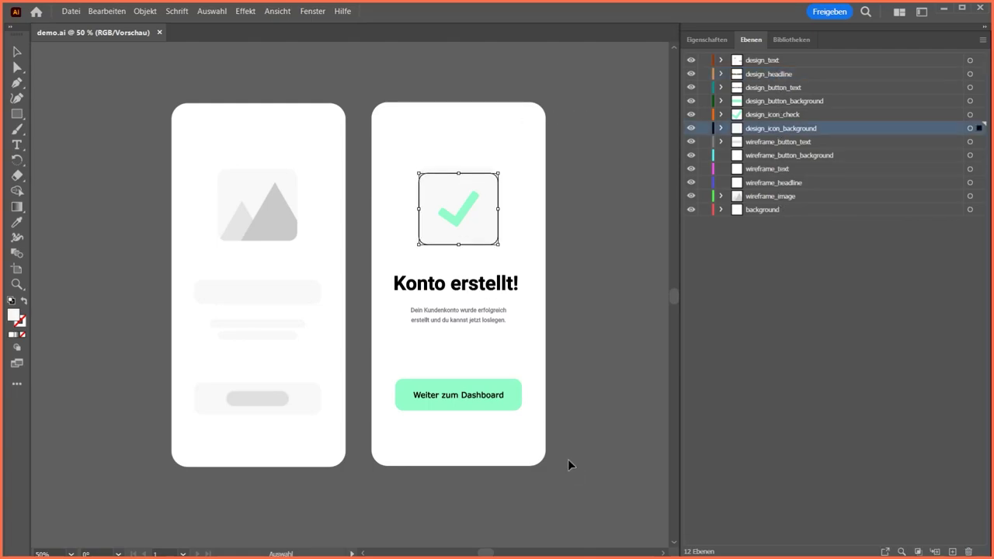
{"action": "left_click", "coordinate": [472, 210]}
{"action": "left_click", "coordinate": [447, 285]}
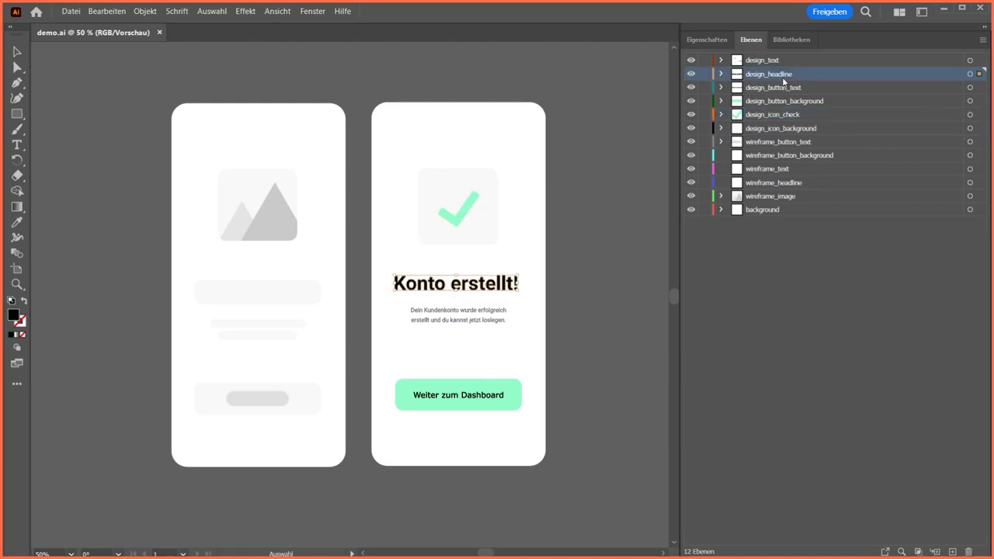
{"action": "left_click", "coordinate": [410, 388]}
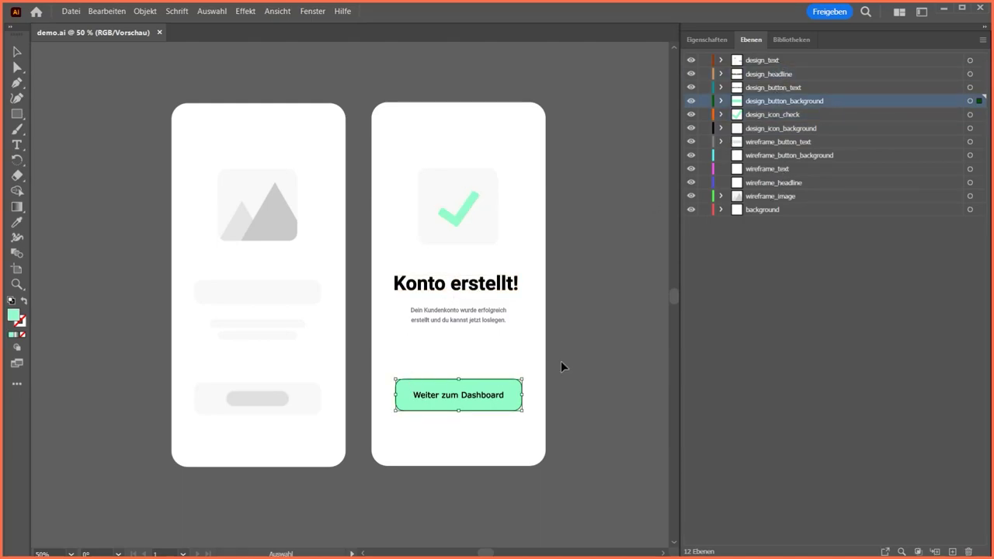
{"action": "left_click", "coordinate": [627, 372]}
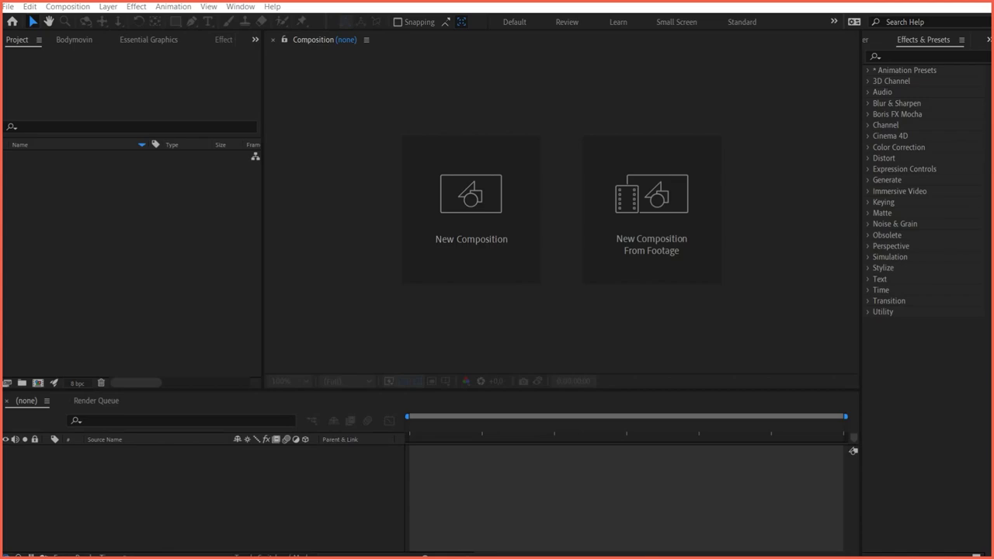
Switch to After Effects, look at the Bodymovin extension and return to the project items.
{"action": "left_click", "coordinate": [82, 41]}
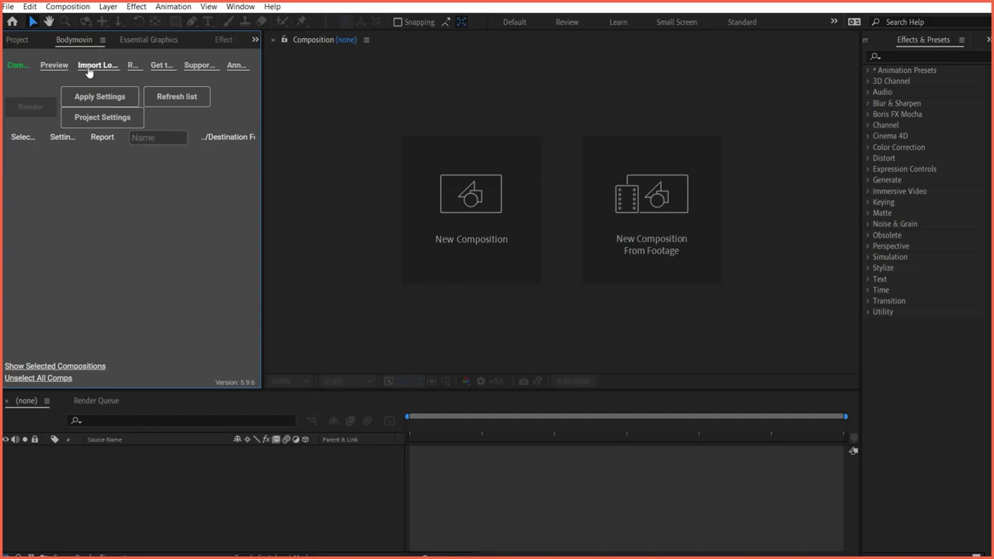
{"action": "left_click", "coordinate": [24, 40]}
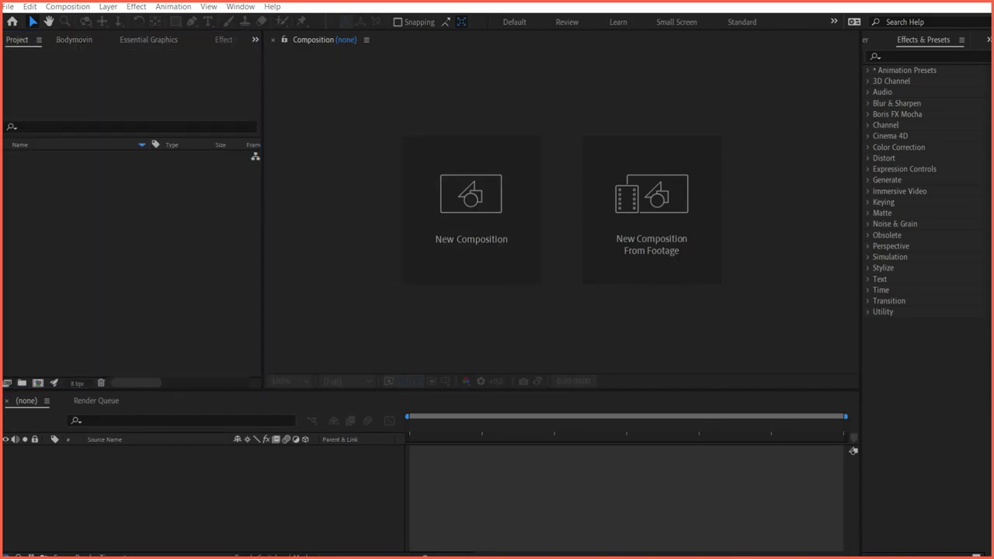
Import demo.ai as a composition with Layer Size footage dimensions and expand the demo Layers folder.
{"action": "left_click_drag", "start_coordinate": [779, 448], "coordinate": [196, 518]}
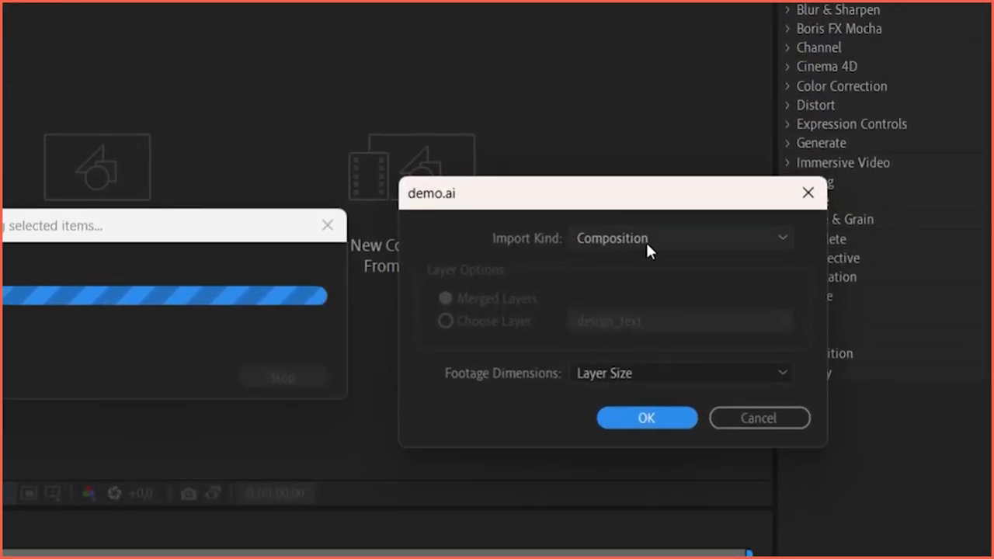
{"action": "left_click", "coordinate": [640, 420]}
{"action": "left_click", "coordinate": [6, 157]}
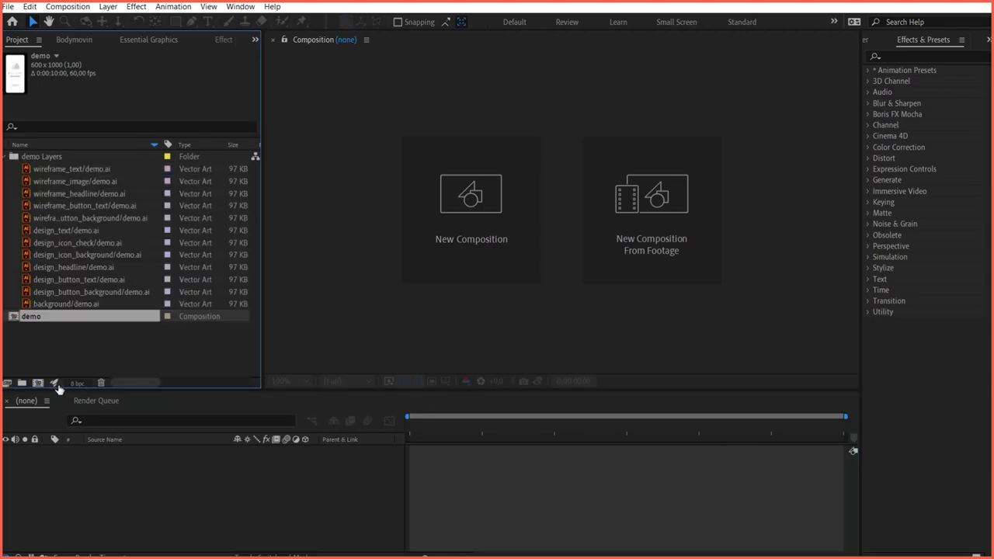
Delete the imported demo composition from the project, keeping the demo Layers folder.
{"action": "left_click", "coordinate": [59, 339]}
{"action": "left_click", "coordinate": [36, 317]}
{"action": "key", "text": "Delete"}
{"action": "key", "text": "Return"}
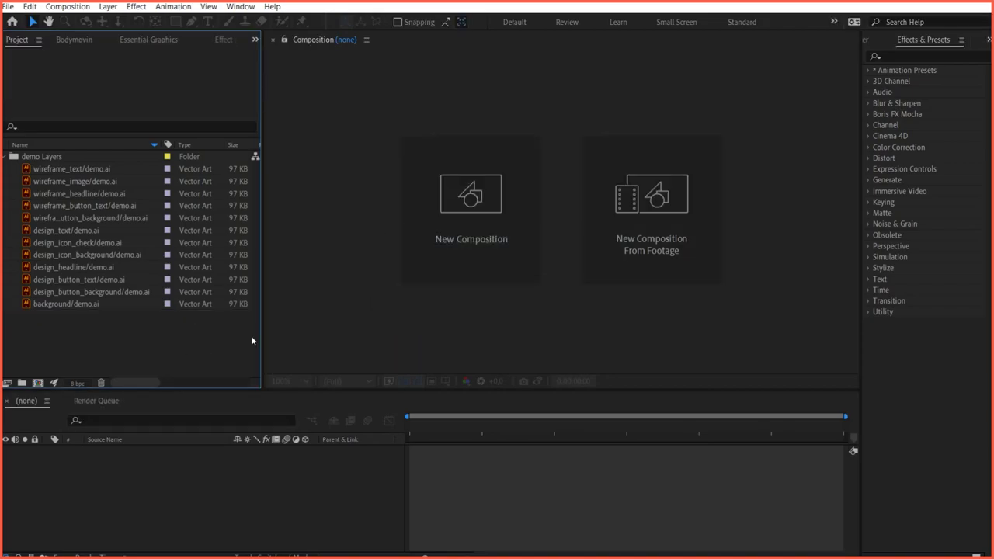
Create a 600 x 1000 px composition named Wireframe at 60 frames per second with a 10-second duration.
{"action": "left_click", "coordinate": [457, 216]}
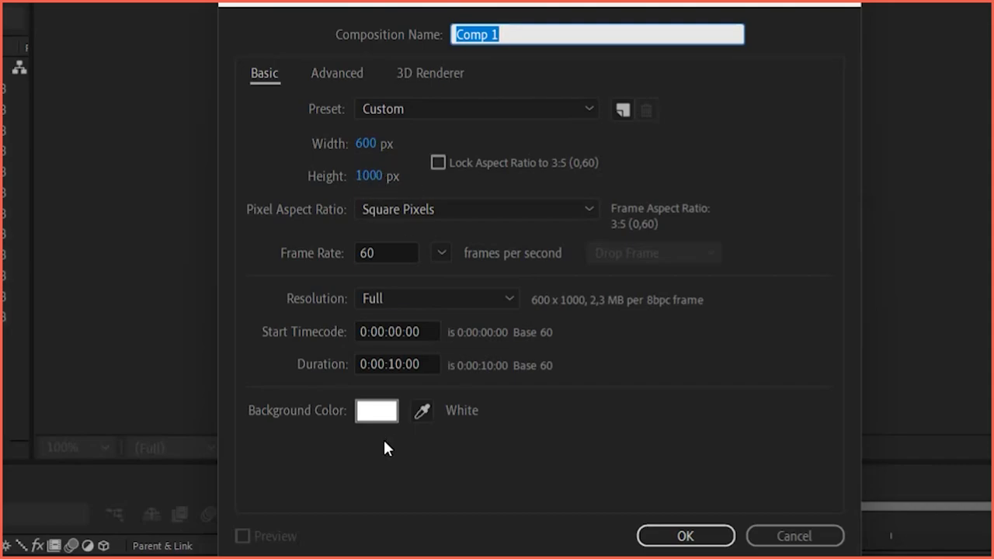
{"action": "left_click_drag", "start_coordinate": [498, 34], "coordinate": [412, 36]}
{"action": "type", "text": "Wireframe"}
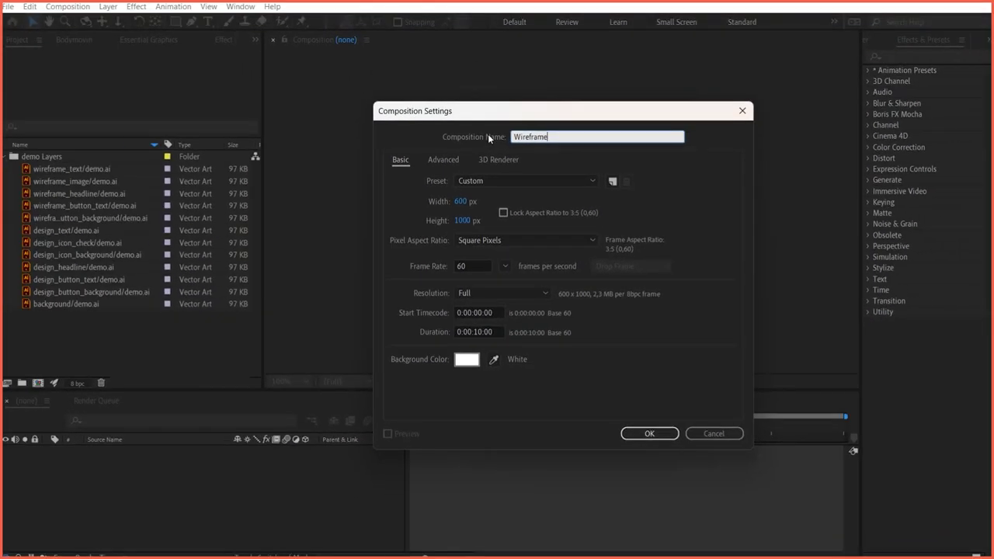
{"action": "key", "text": "Return"}
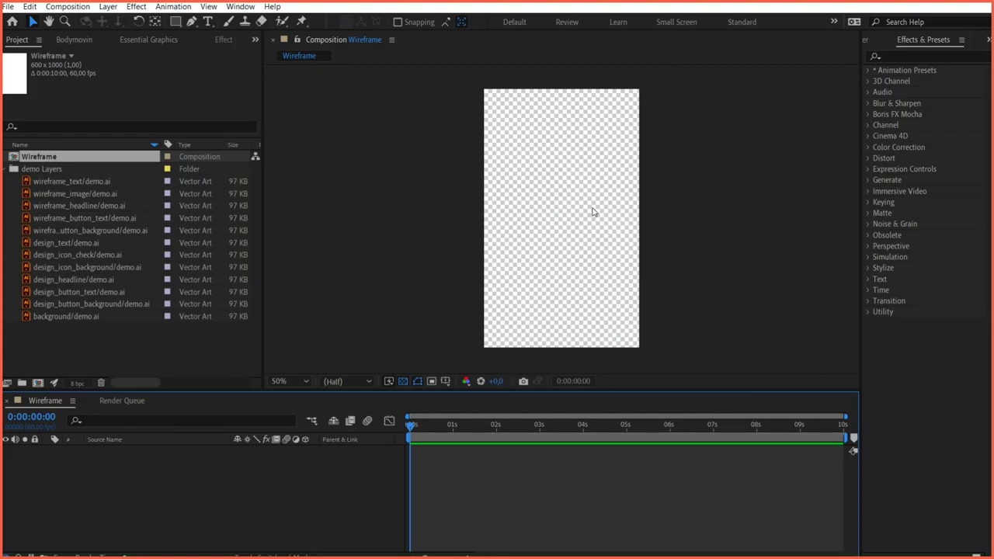
Show the grid in the Wireframe composition and enable snapping to it.
{"action": "left_click", "coordinate": [209, 7]}
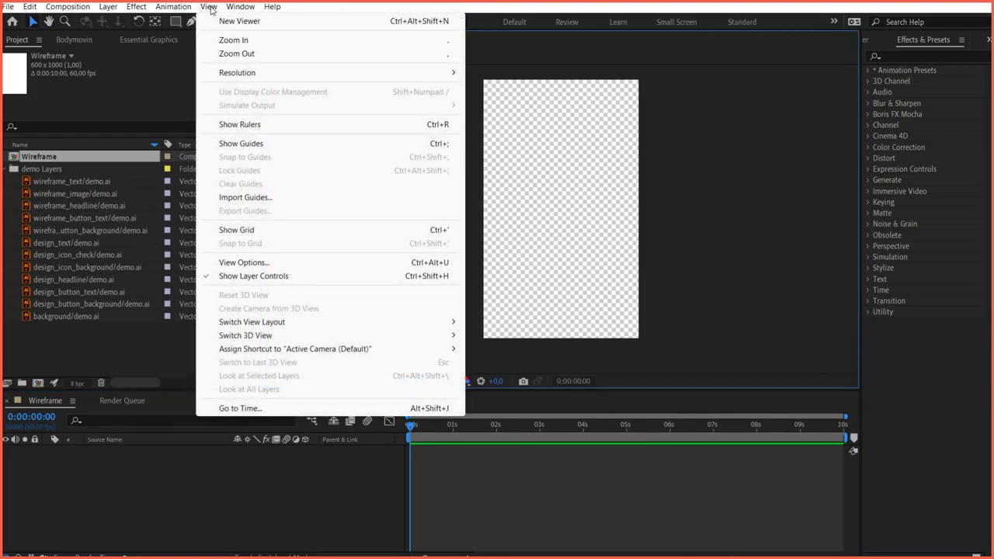
{"action": "left_click", "coordinate": [225, 230]}
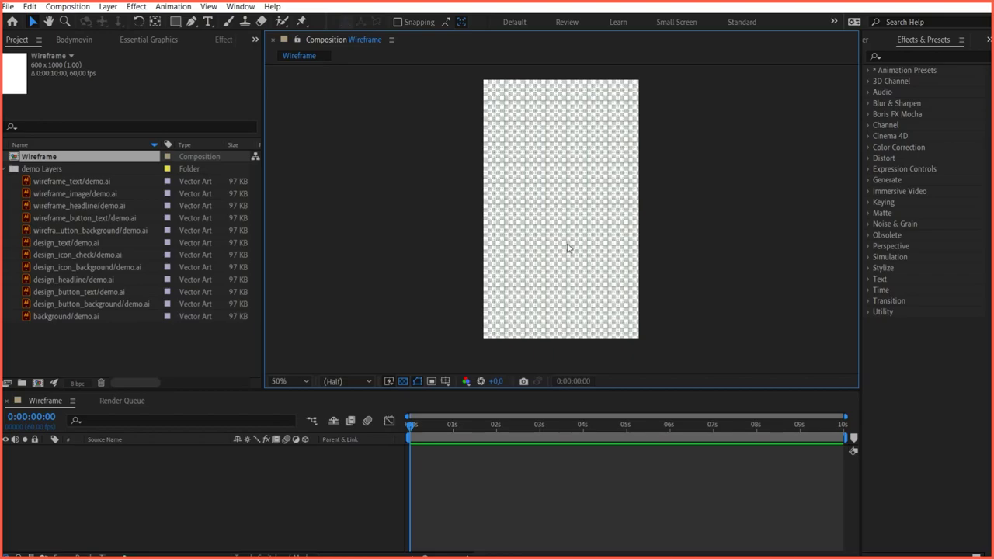
{"action": "left_click", "coordinate": [209, 7]}
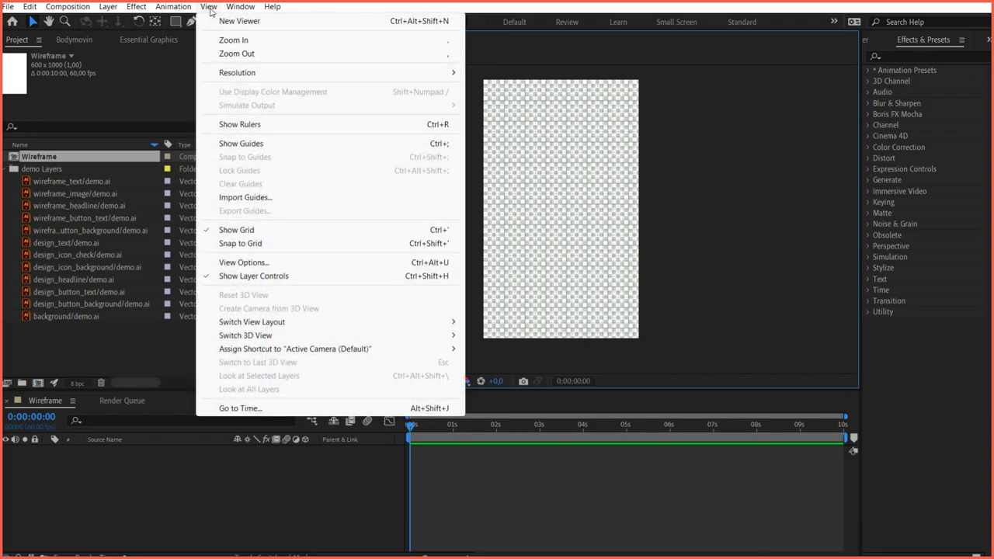
{"action": "left_click", "coordinate": [246, 246]}
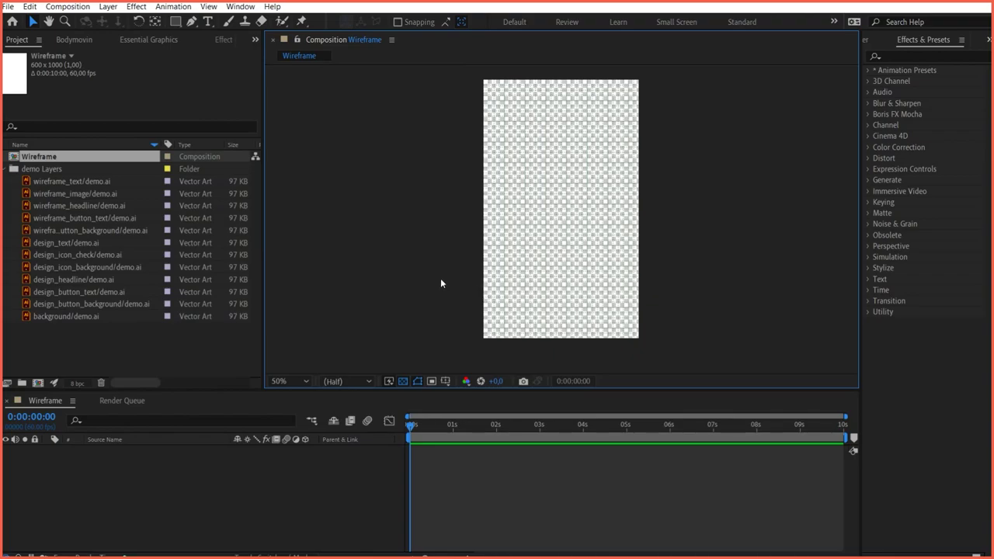
Place background/demo.ai in the centre of the Wireframe composition.
{"action": "left_click", "coordinate": [109, 317]}
{"action": "left_click_drag", "start_coordinate": [62, 318], "coordinate": [559, 219]}
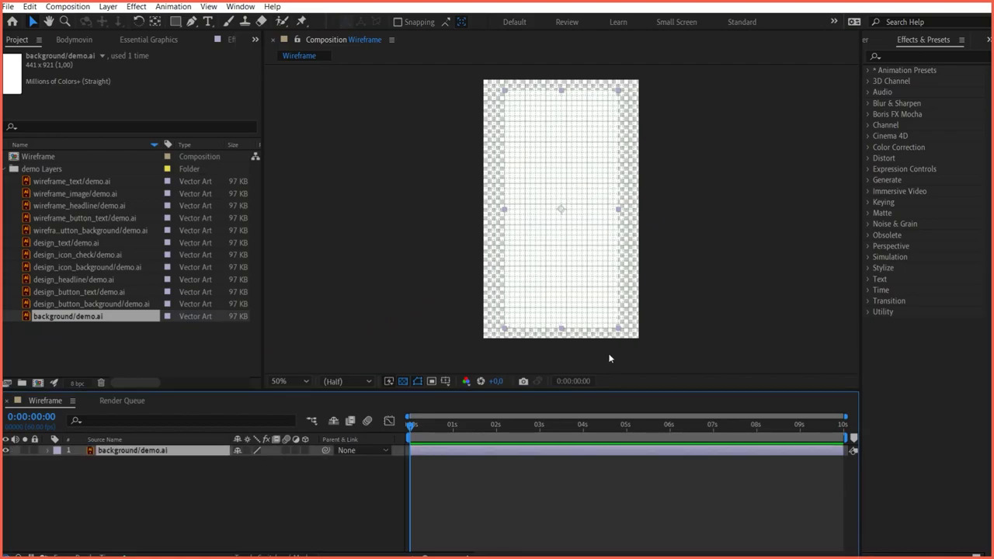
{"action": "left_click", "coordinate": [704, 264]}
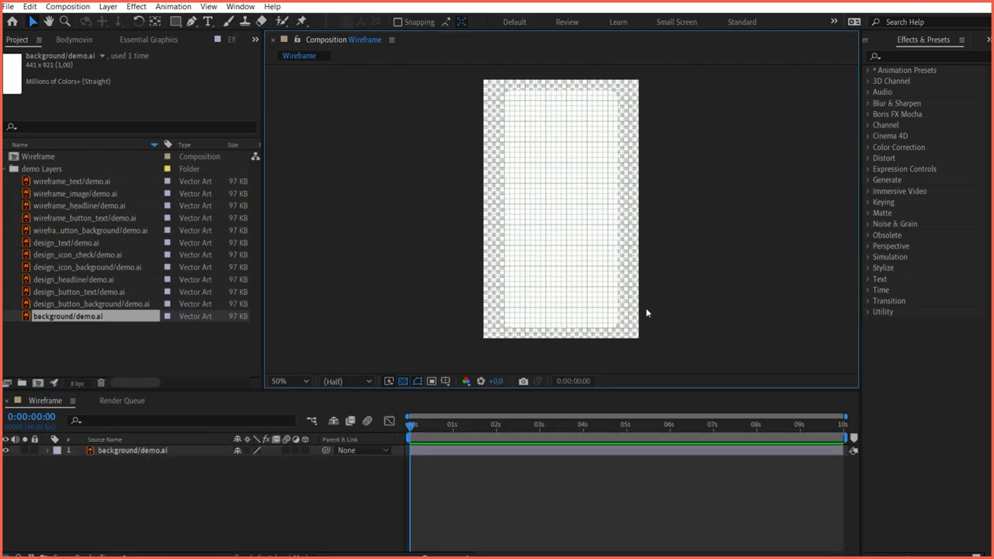
Create shapes from the background/demo.ai vector layer and delete the original .ai layer from the composition.
{"action": "left_click", "coordinate": [89, 452]}
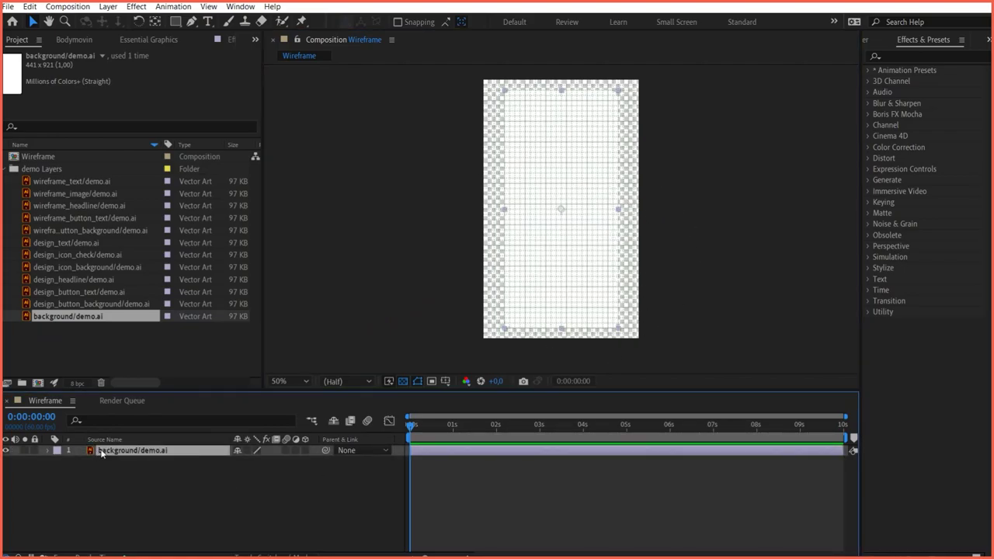
{"action": "right_click", "coordinate": [99, 452]}
{"action": "mouse_move", "coordinate": [166, 308]}
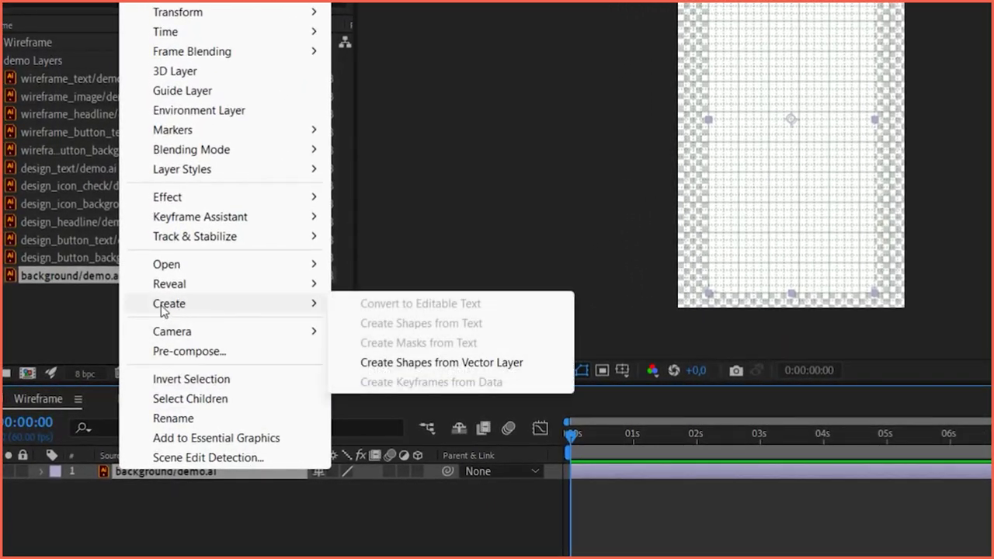
{"action": "left_click", "coordinate": [425, 363]}
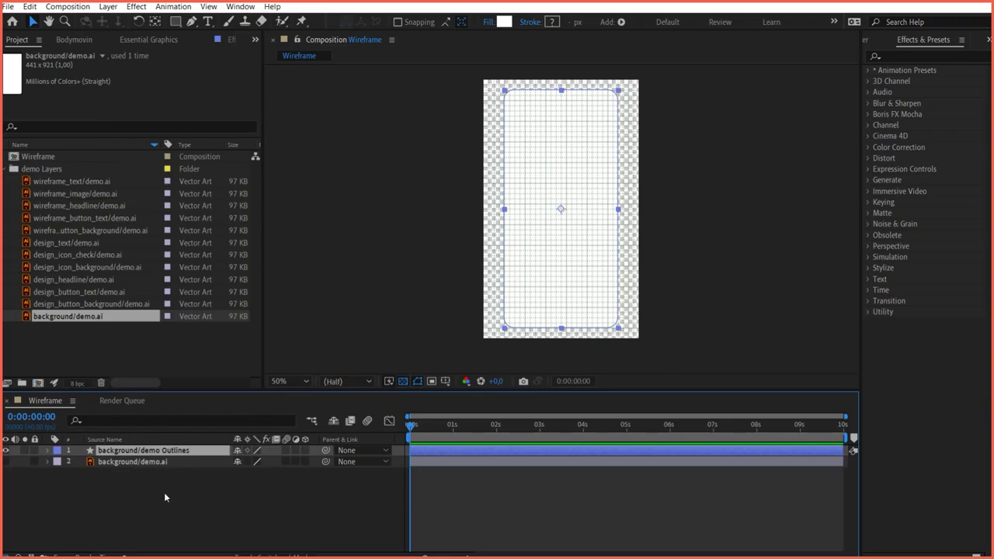
{"action": "left_click", "coordinate": [131, 463]}
{"action": "key", "text": "Delete"}
{"action": "left_click", "coordinate": [138, 451]}
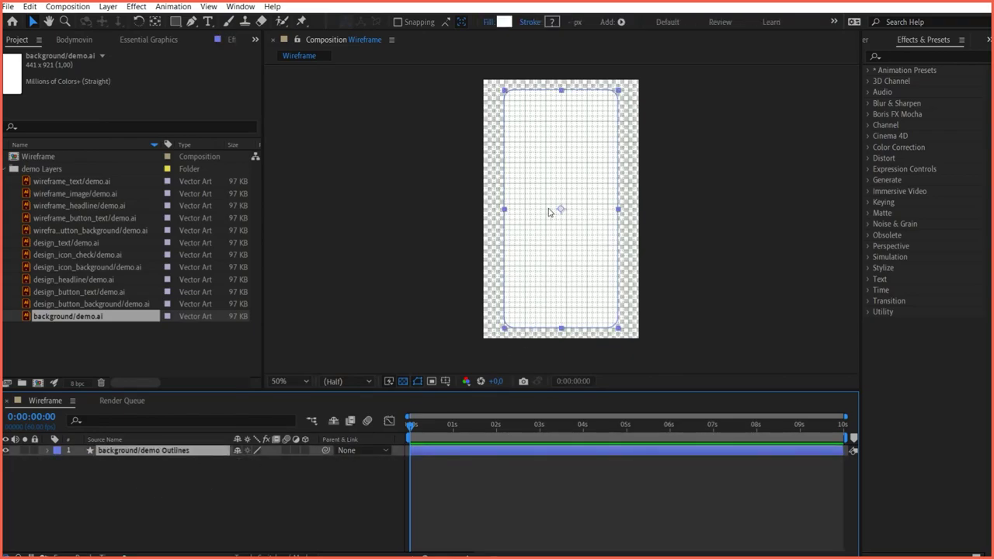
Inspect the edge of the background shape at high magnification.
{"action": "scroll", "coordinate": [555, 211], "scroll_direction": "up", "scroll_amount": 8}
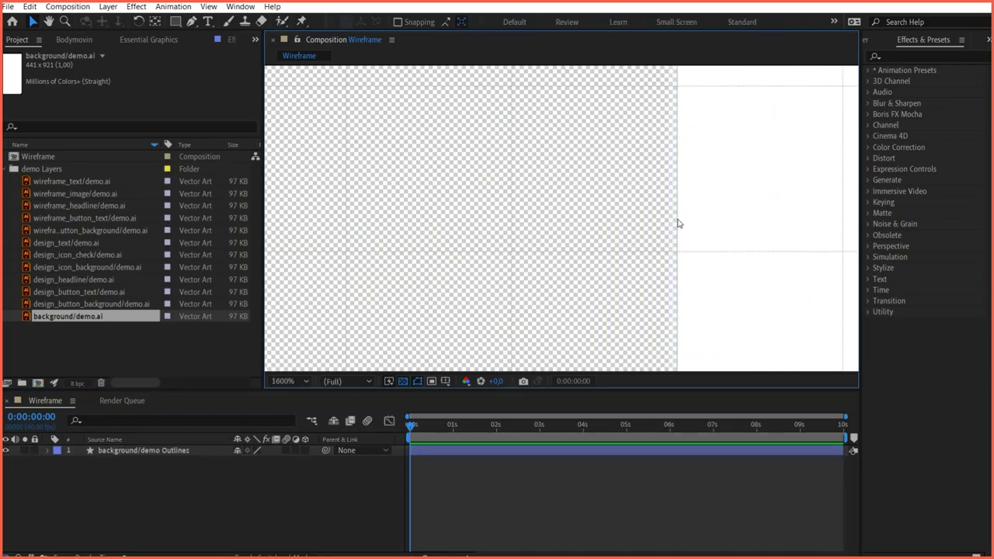
{"action": "scroll", "coordinate": [676, 272], "scroll_direction": "down", "scroll_amount": 8}
{"action": "left_click_drag", "start_coordinate": [743, 262], "coordinate": [603, 209]}
{"action": "scroll", "coordinate": [610, 221], "scroll_direction": "up", "scroll_amount": 2}
{"action": "scroll", "coordinate": [593, 249], "scroll_direction": "down", "scroll_amount": 2}
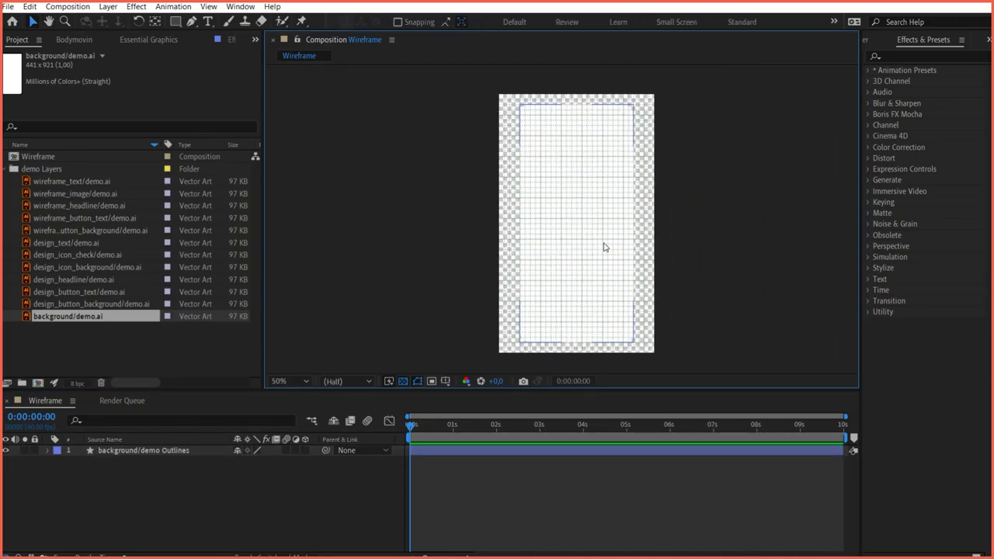
Set the background/demo Outlines layer's opacity to 0% and add an opacity keyframe at 0:00:00:00.
{"action": "left_click", "coordinate": [561, 222]}
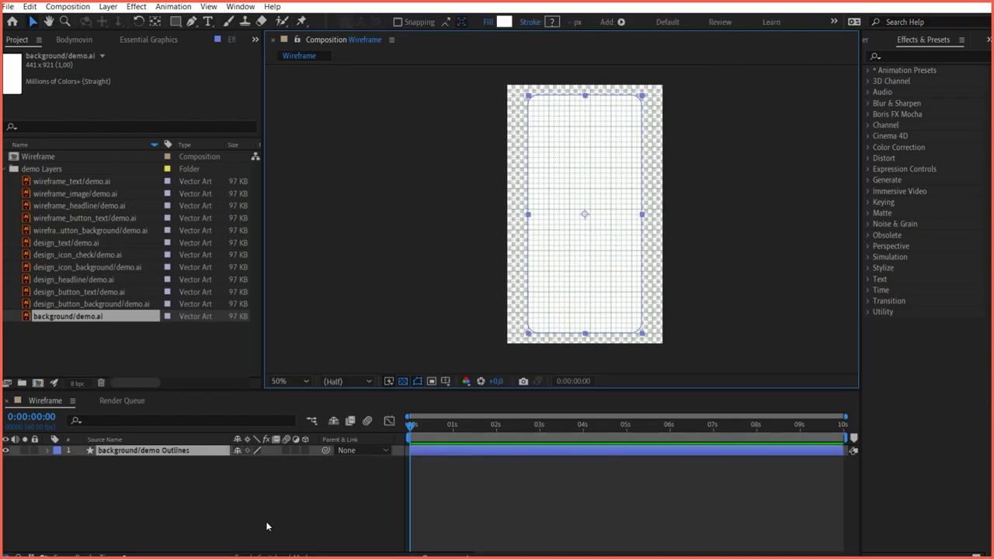
{"action": "key", "text": "t"}
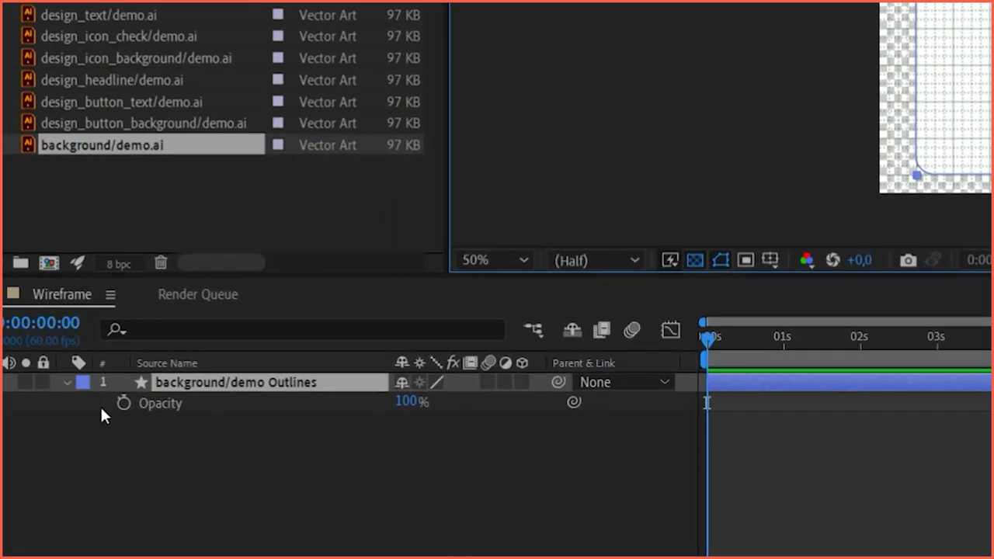
{"action": "left_click_drag", "start_coordinate": [406, 402], "coordinate": [177, 434]}
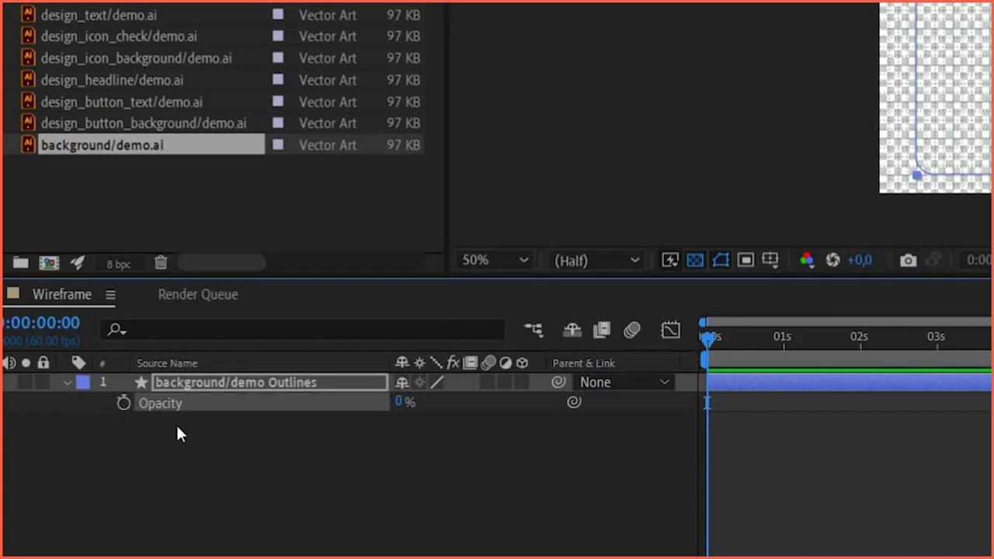
{"action": "left_click", "coordinate": [123, 402]}
Add a second opacity keyframe at 0:00:02:00 on the background/demo Outlines layer and set its value to 100%.
{"action": "left_click_drag", "start_coordinate": [706, 339], "coordinate": [993, 361]}
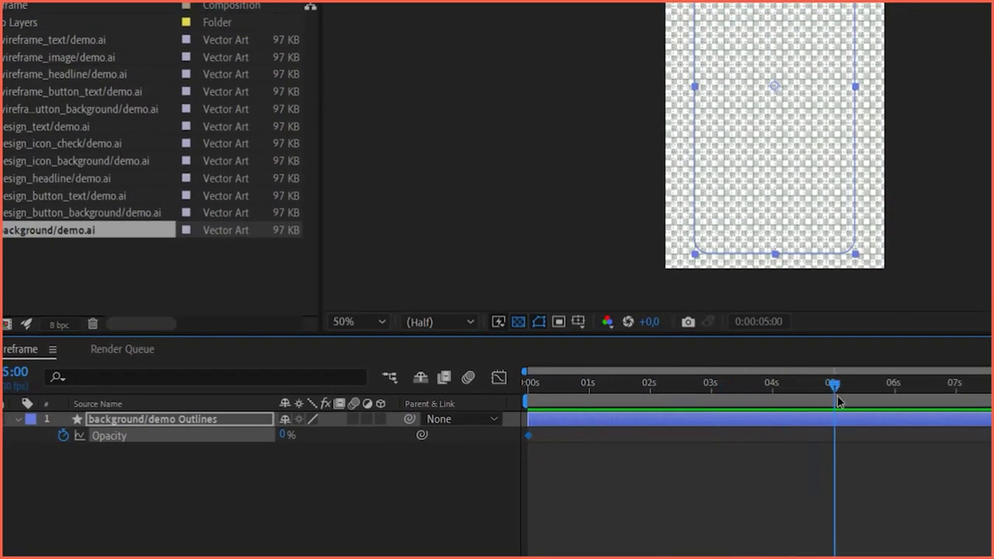
{"action": "left_click_drag", "start_coordinate": [838, 401], "coordinate": [655, 401]}
{"action": "left_click_drag", "start_coordinate": [286, 439], "coordinate": [378, 433]}
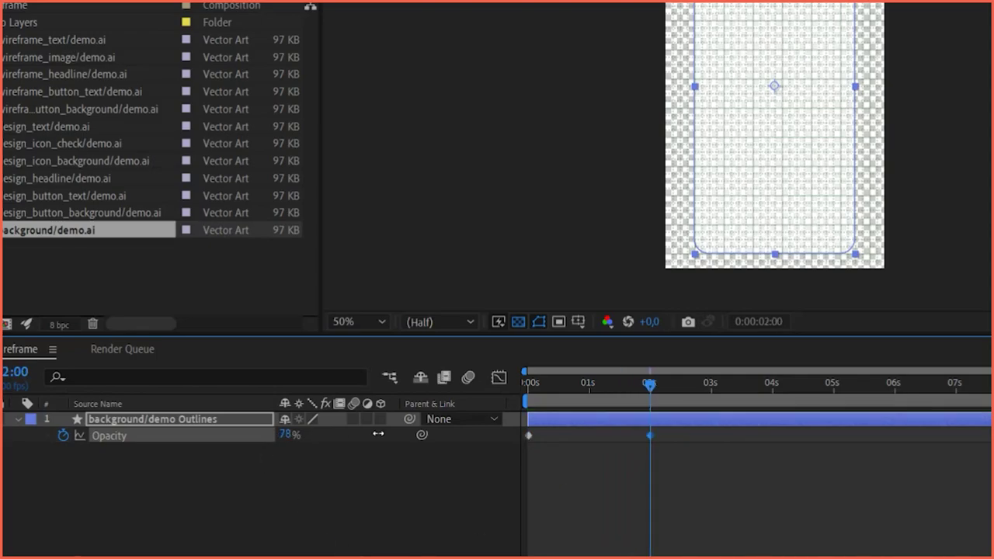
Play the background's opacity fade from the start of the composition.
{"action": "left_click", "coordinate": [621, 384]}
{"action": "key", "text": "Home"}
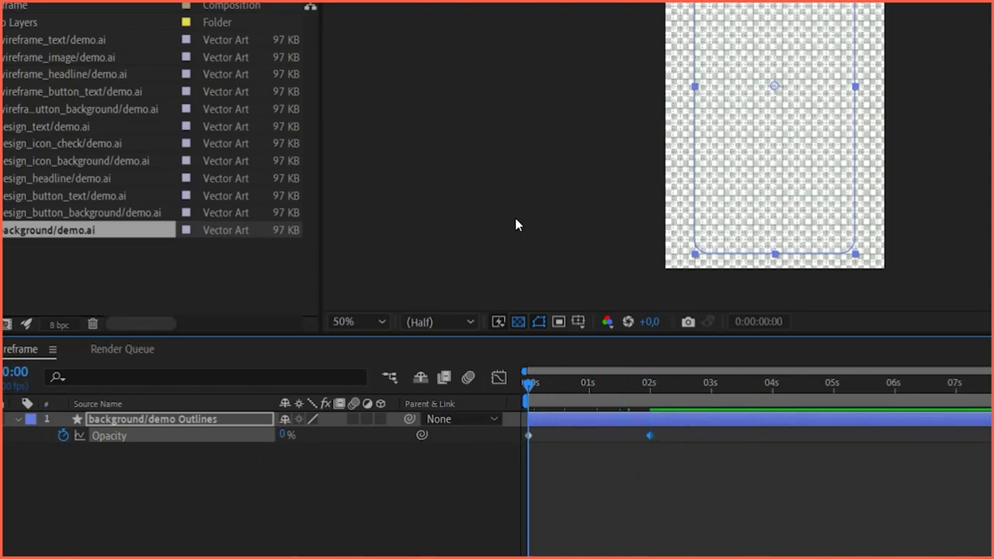
{"action": "left_click", "coordinate": [516, 232]}
{"action": "key", "text": "space"}
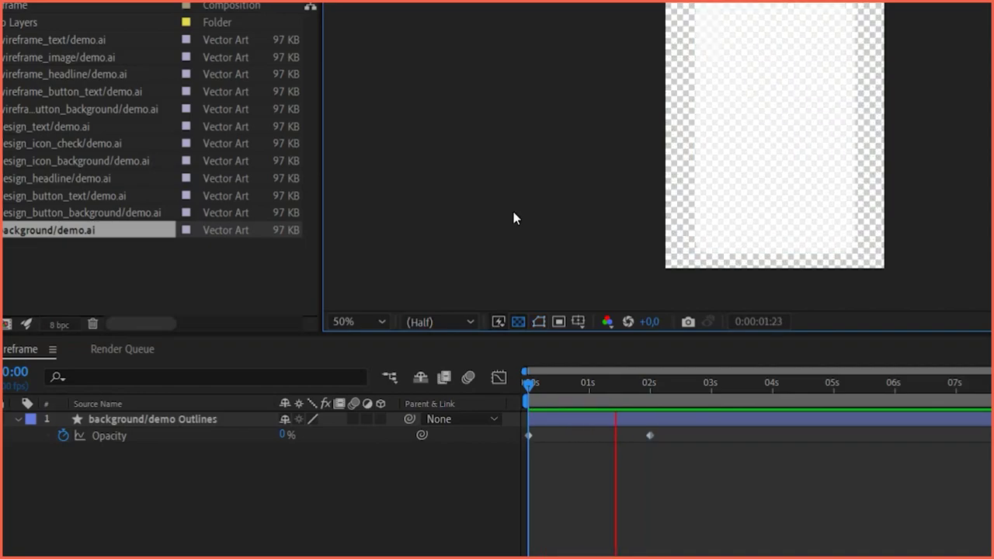
{"action": "key", "text": "space"}
Move the second opacity keyframe earlier to about 0:00:00:29 and preview the faster fade from the start.
{"action": "left_click", "coordinate": [651, 435]}
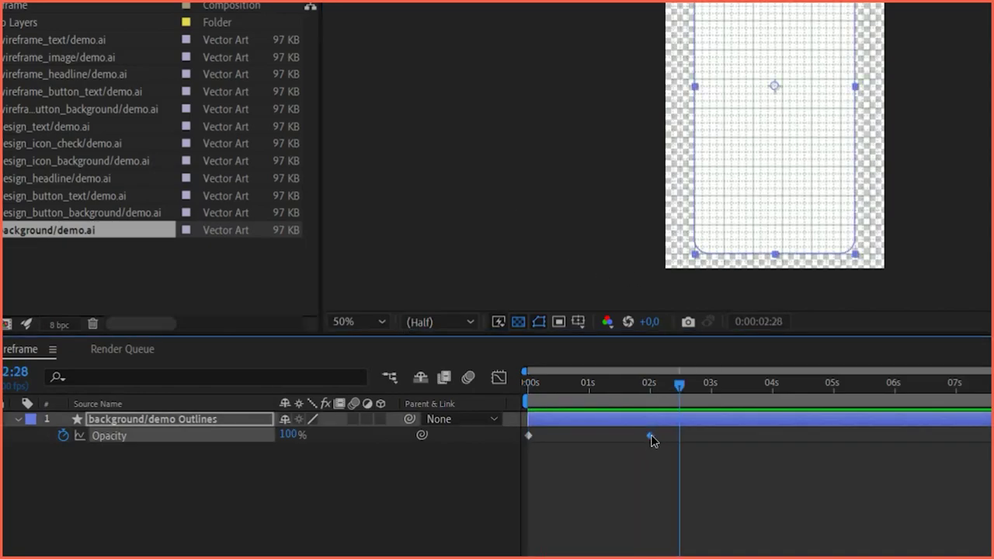
{"action": "left_click_drag", "start_coordinate": [650, 436], "coordinate": [559, 435]}
{"action": "left_click_drag", "start_coordinate": [551, 381], "coordinate": [528, 380]}
{"action": "left_click", "coordinate": [504, 193]}
{"action": "key", "text": "space"}
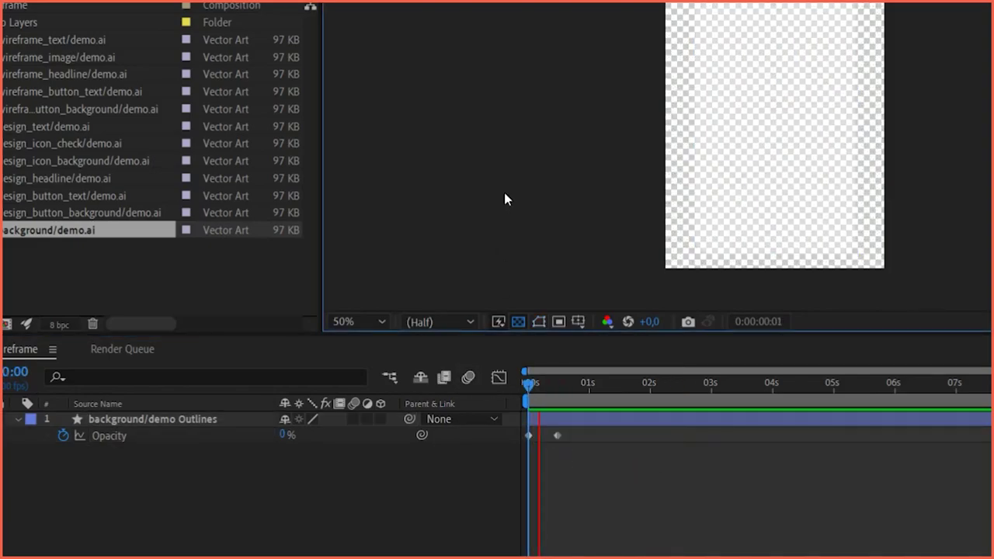
{"action": "left_click", "coordinate": [553, 386]}
{"action": "left_click_drag", "start_coordinate": [552, 387], "coordinate": [528, 385]}
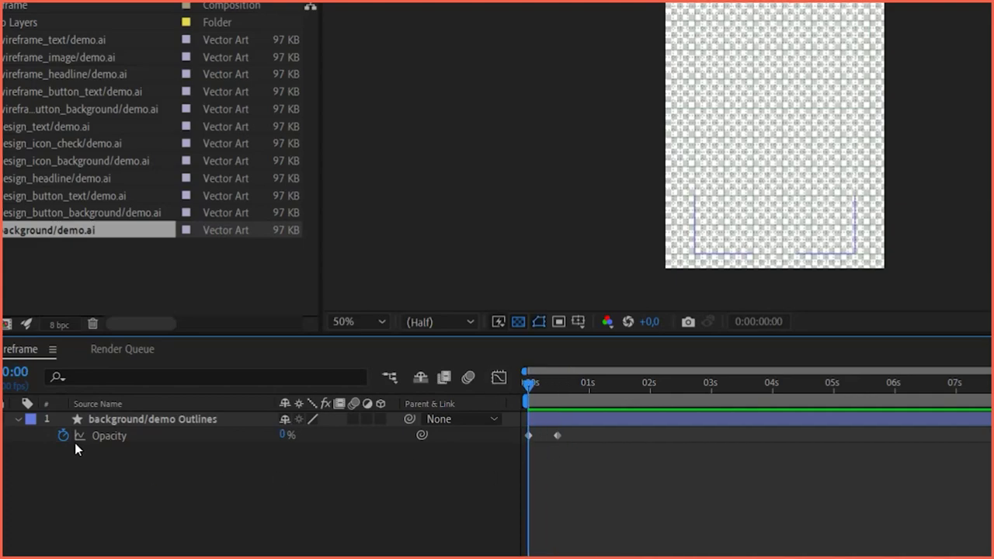
Expand the background layer's Transform properties and add a Position keyframe of 300,400 at 0:00:00:00.
{"action": "left_click", "coordinate": [109, 424]}
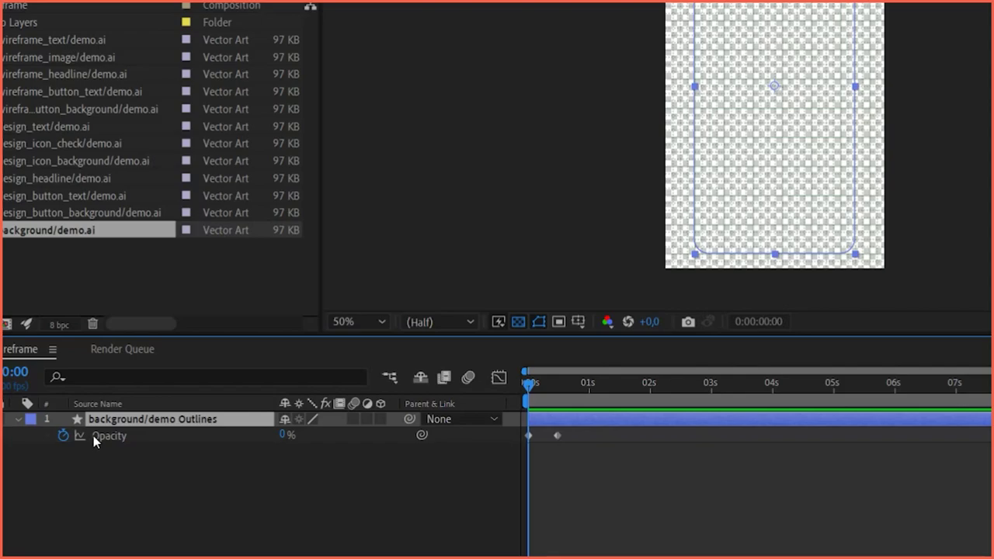
{"action": "key", "text": "t"}
{"action": "left_click", "coordinate": [17, 419]}
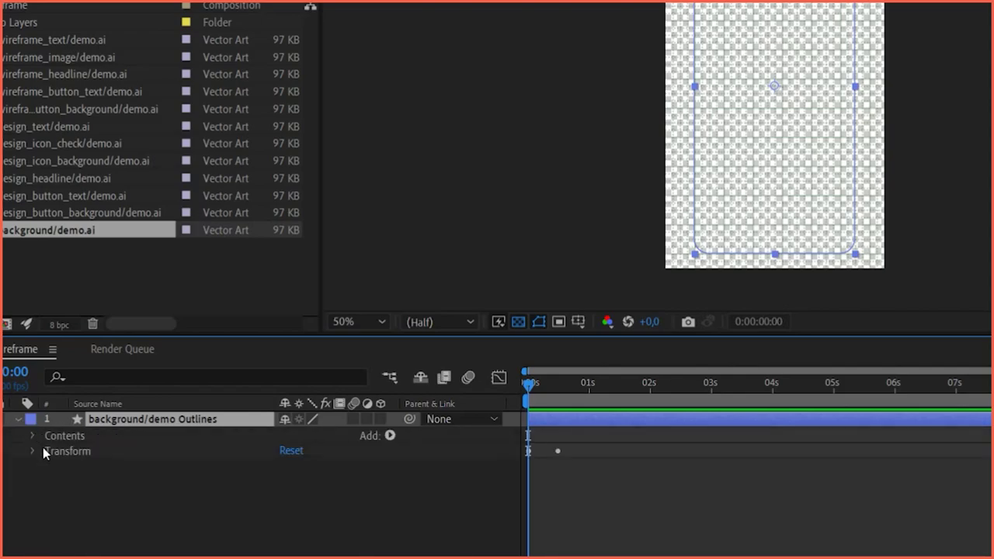
{"action": "left_click", "coordinate": [33, 453]}
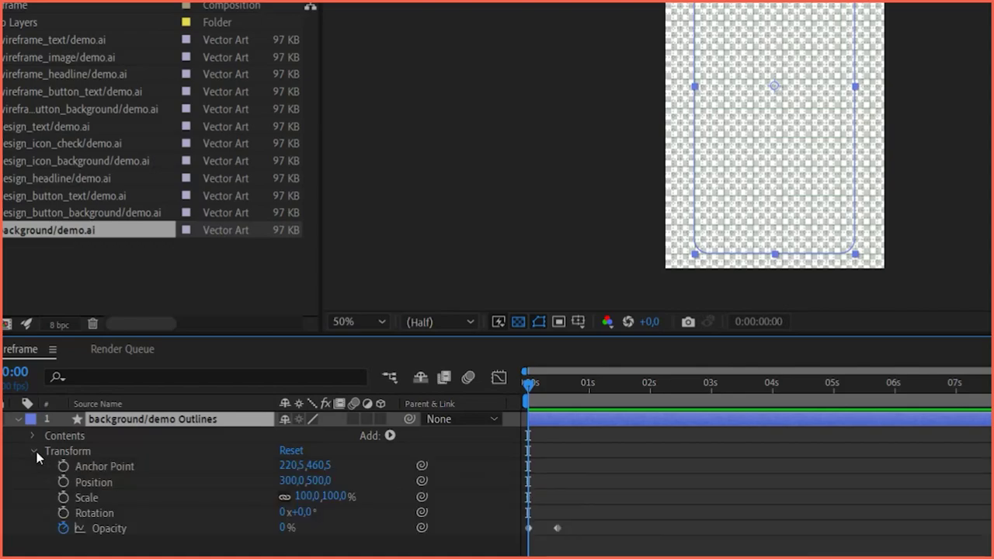
{"action": "left_click", "coordinate": [63, 481]}
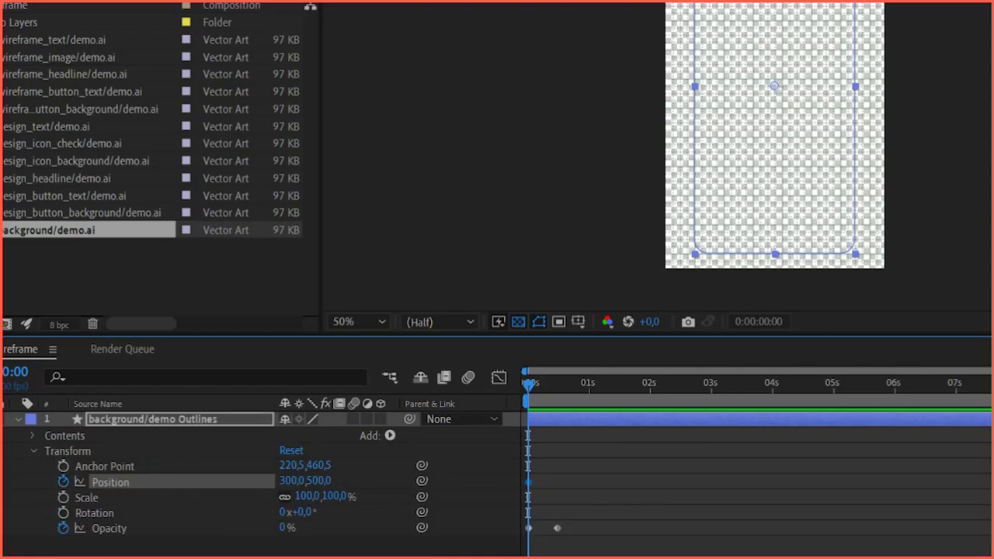
{"action": "left_click", "coordinate": [320, 480]}
{"action": "type", "text": "400"}
{"action": "key", "text": "Return"}
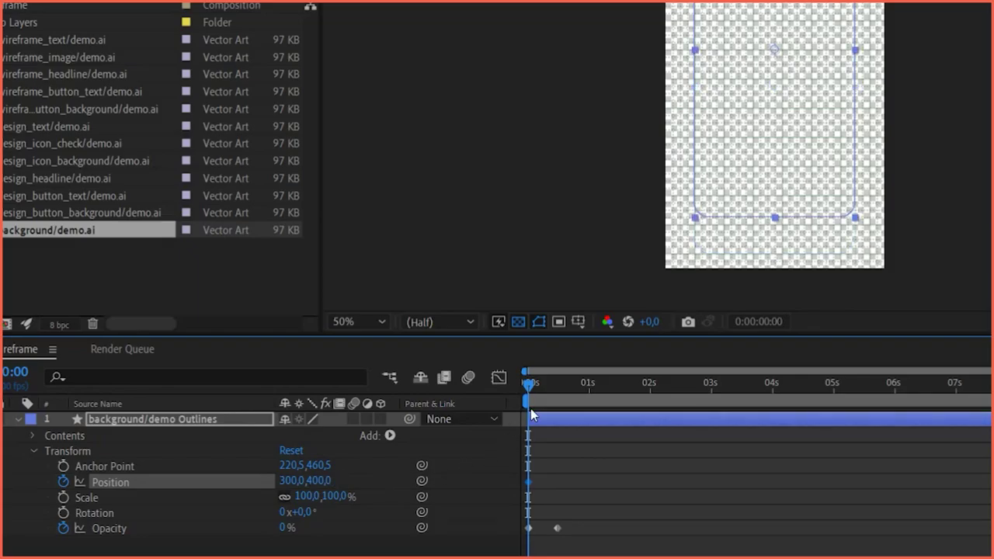
Add a Position keyframe of 300,500 at 0:00:00:29 on the background layer and scrub past it to check the motion.
{"action": "key", "text": "k"}
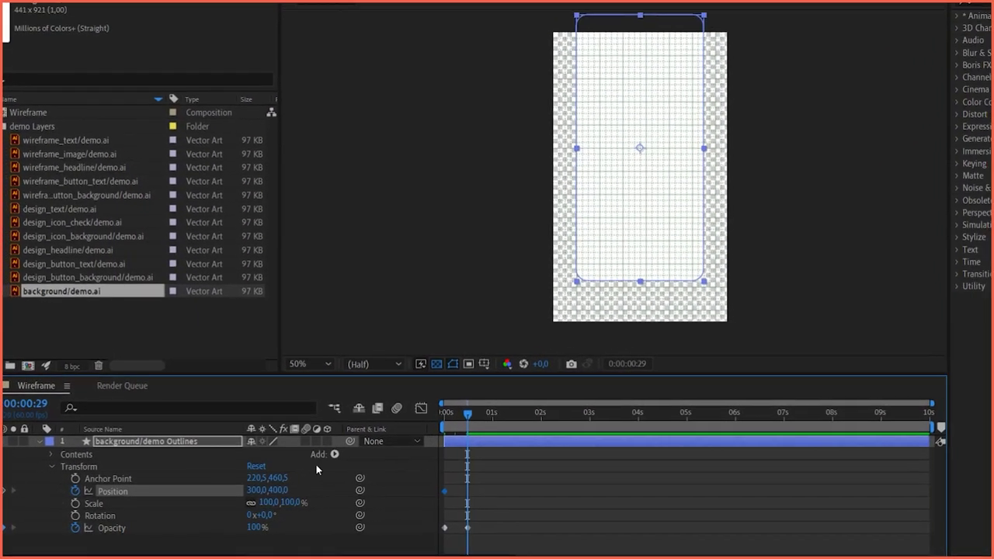
{"action": "left_click", "coordinate": [276, 489]}
{"action": "type", "text": "500"}
{"action": "key", "text": "Return"}
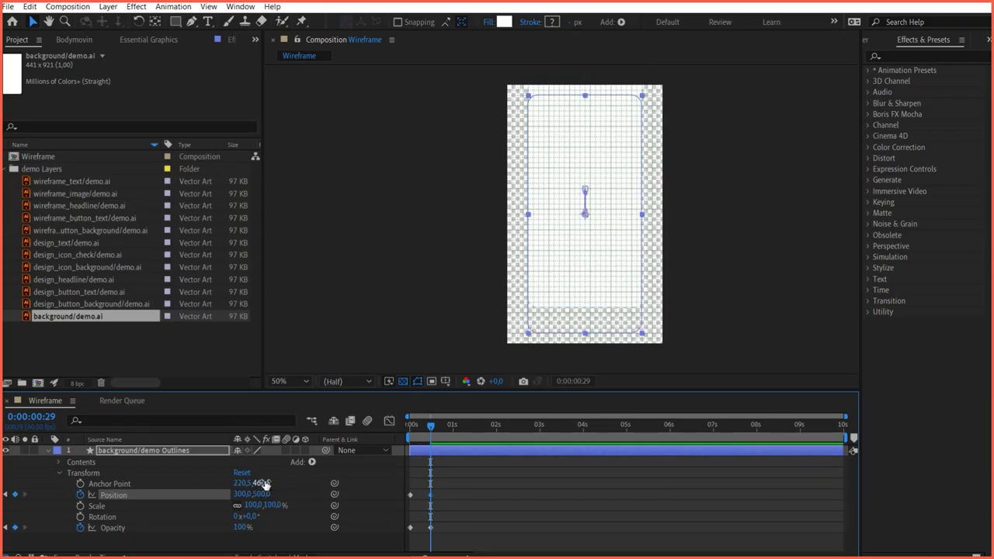
{"action": "mouse_move", "coordinate": [429, 426]}
{"action": "left_mouse_down"}
{"action": "mouse_move", "coordinate": [377, 421]}
{"action": "mouse_move", "coordinate": [442, 429]}
{"action": "left_mouse_up"}
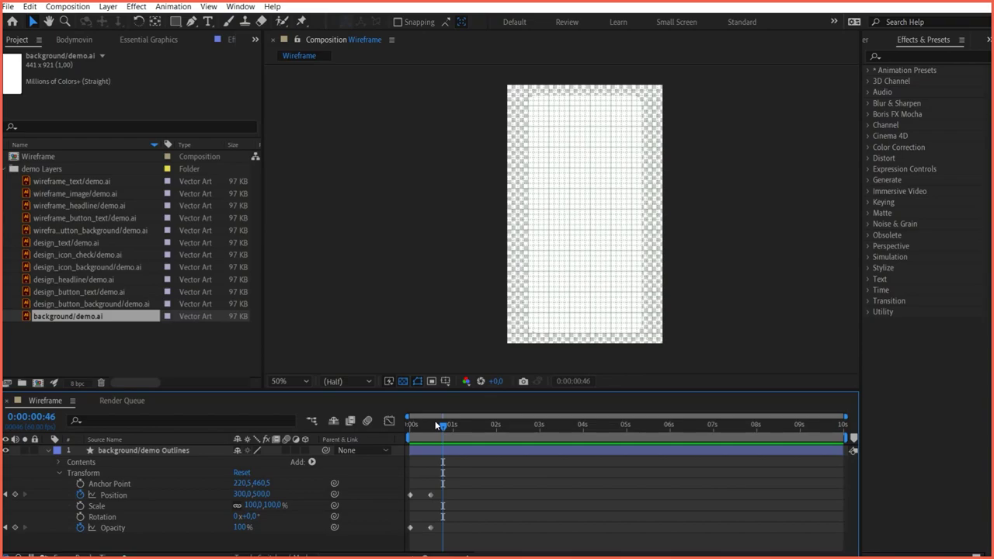
{"action": "left_click", "coordinate": [167, 453]}
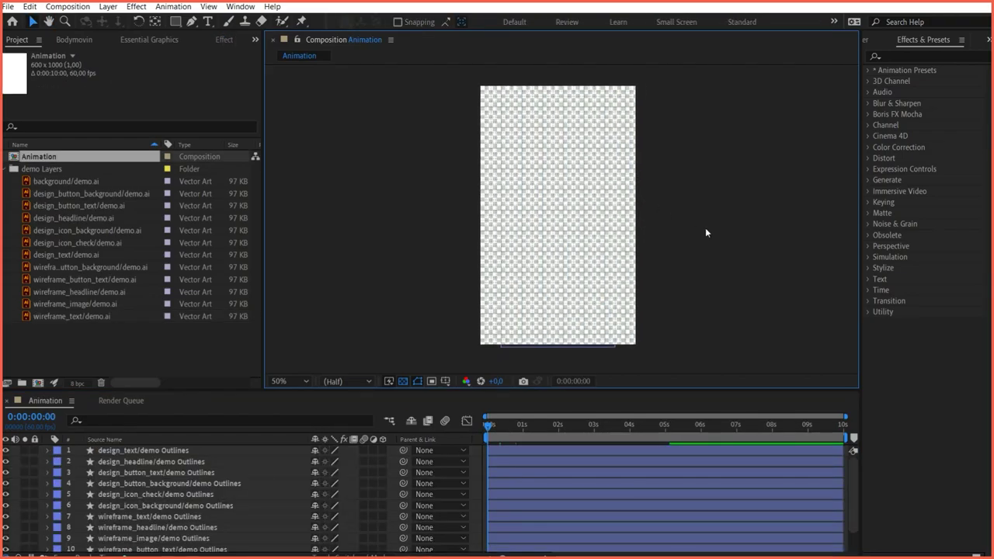
Examine the design_icon_background/demo Outlines layer's transform keyframes in the Animation composition and scrub the whole animation to 0:00:05:36.
{"action": "scroll", "coordinate": [141, 497], "scroll_direction": "down", "scroll_amount": 1}
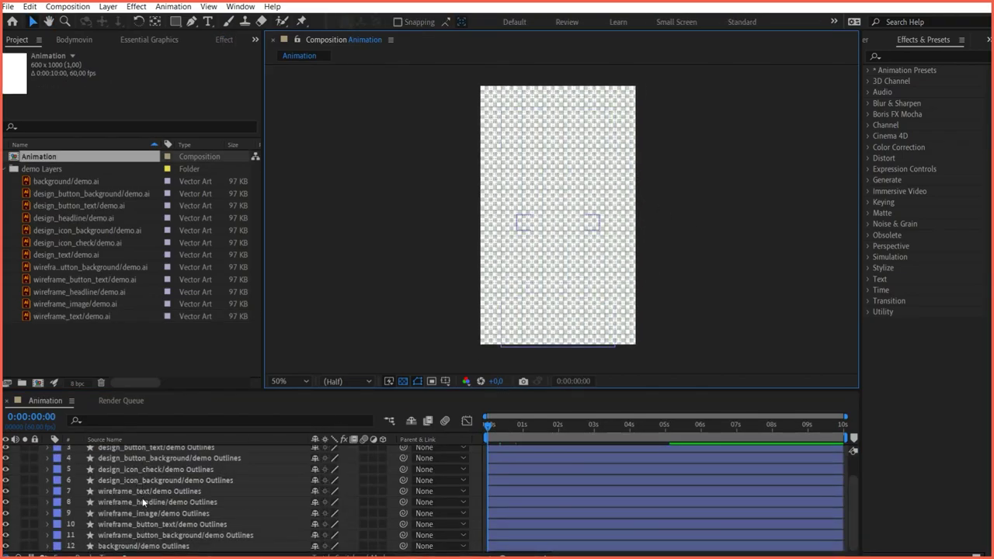
{"action": "left_click", "coordinate": [49, 479]}
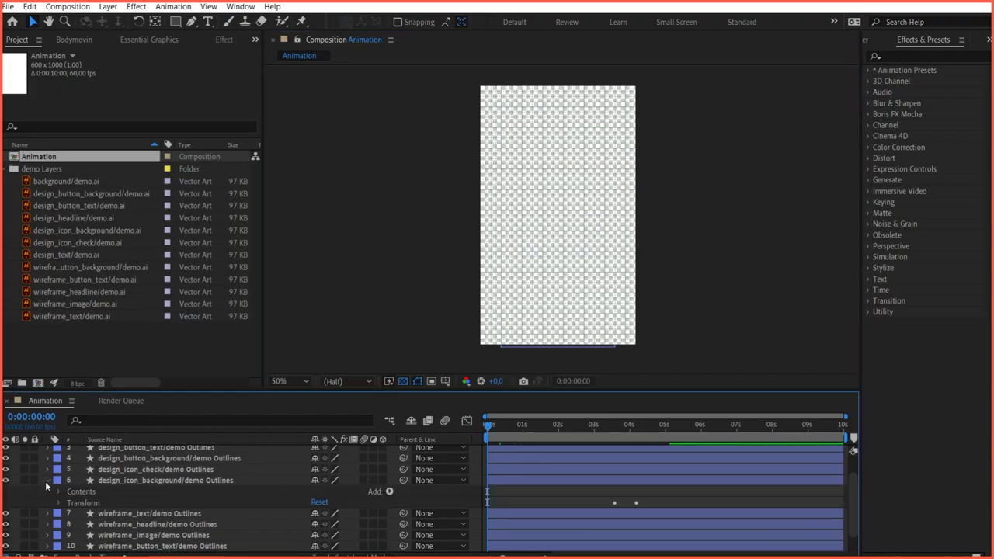
{"action": "left_click", "coordinate": [59, 502]}
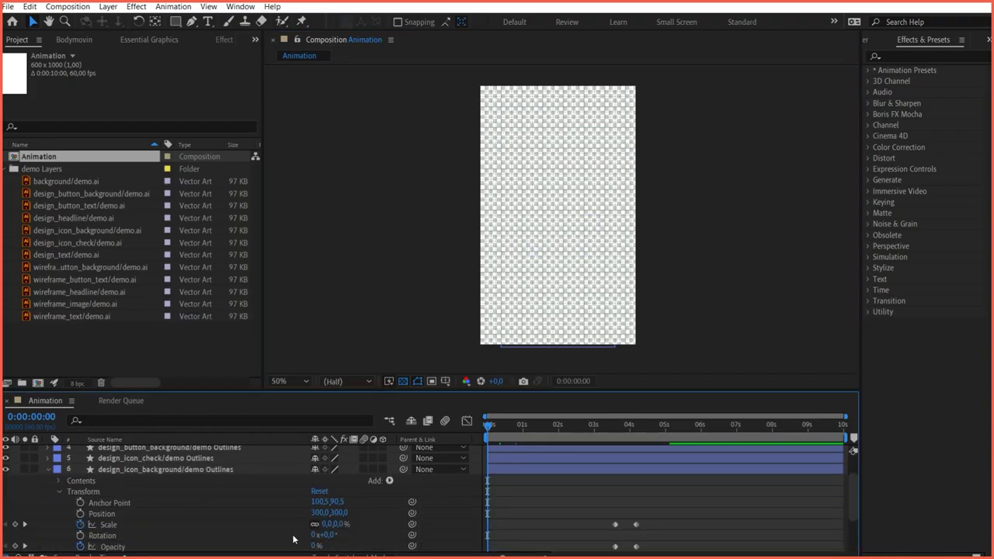
{"action": "scroll", "coordinate": [284, 537], "scroll_direction": "down", "scroll_amount": 2}
{"action": "scroll", "coordinate": [64, 506], "scroll_direction": "up", "scroll_amount": 2}
{"action": "left_click", "coordinate": [59, 493]}
{"action": "left_click", "coordinate": [49, 470]}
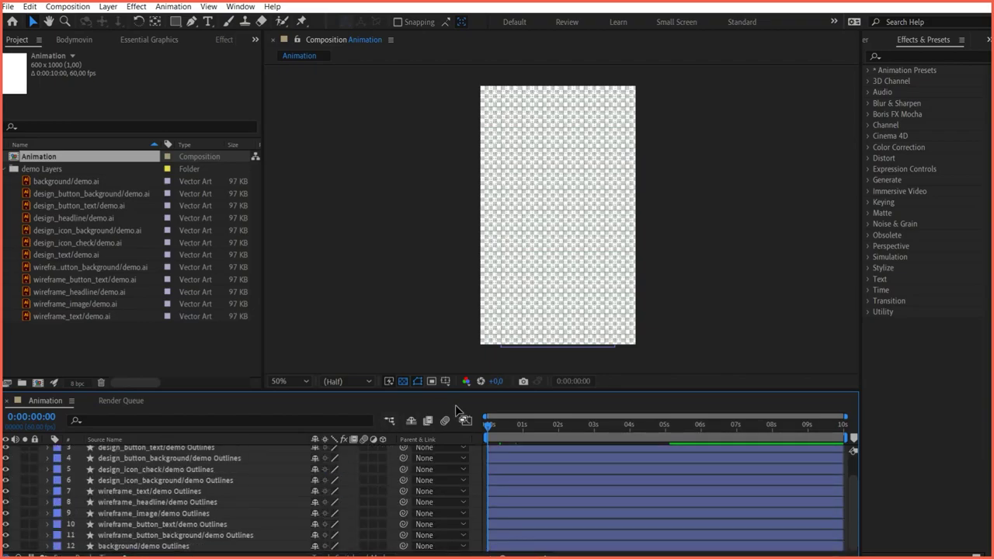
{"action": "left_click_drag", "start_coordinate": [487, 425], "coordinate": [689, 444]}
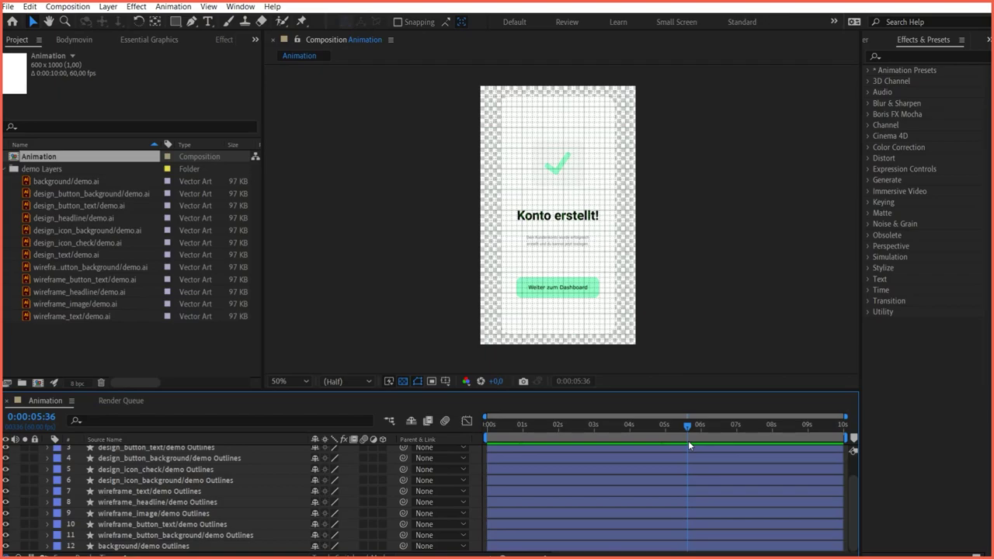
{"action": "key", "text": "ctrl+0"}
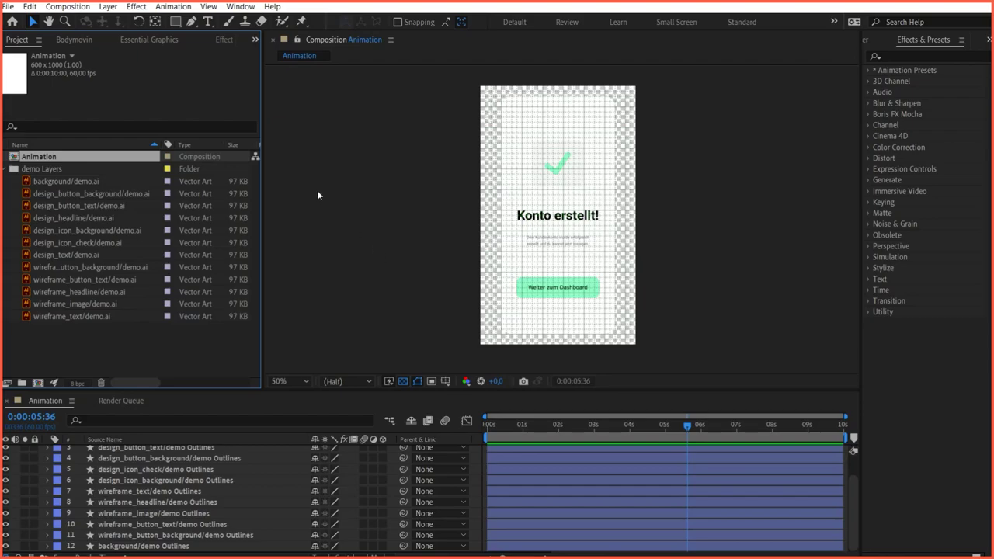
Show the Bodymovin extension, widen its panel and check the Animation composition's destination file without changing it.
{"action": "left_click", "coordinate": [73, 40]}
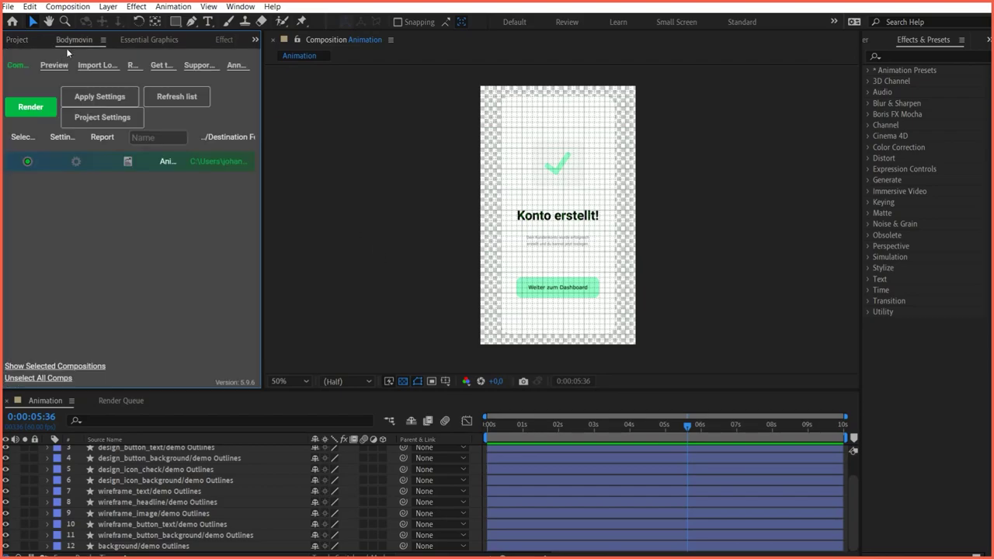
{"action": "left_click_drag", "start_coordinate": [266, 145], "coordinate": [386, 150]}
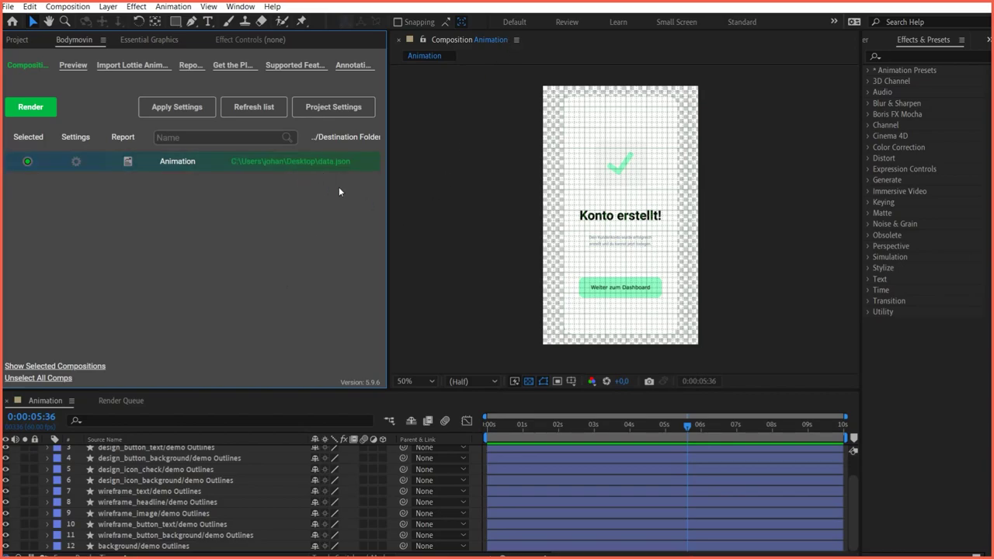
{"action": "left_click", "coordinate": [328, 167]}
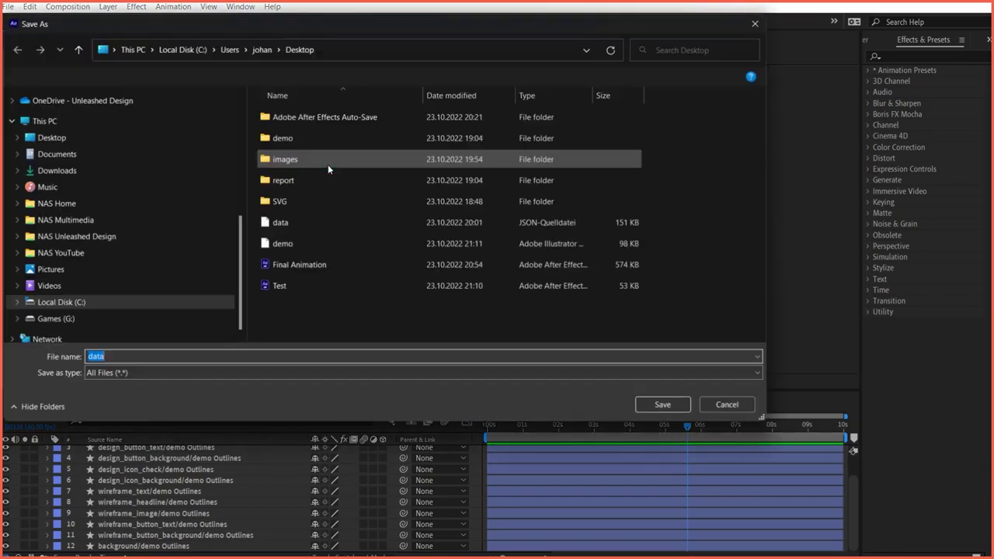
{"action": "left_click", "coordinate": [758, 23]}
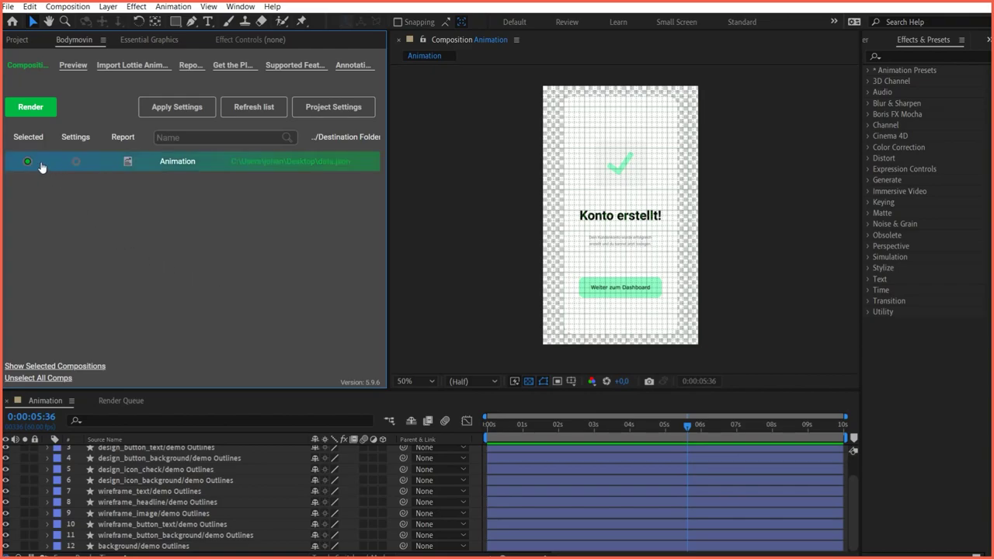
Review the Animation composition's Bodymovin export settings and save them with Glyphs off and the Standard export mode.
{"action": "left_click", "coordinate": [75, 161]}
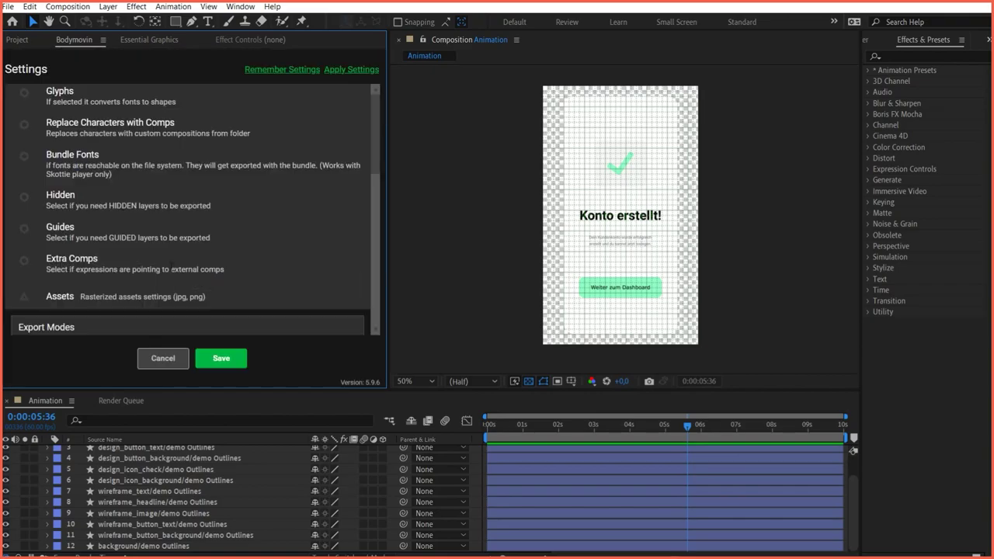
{"action": "left_click", "coordinate": [24, 93]}
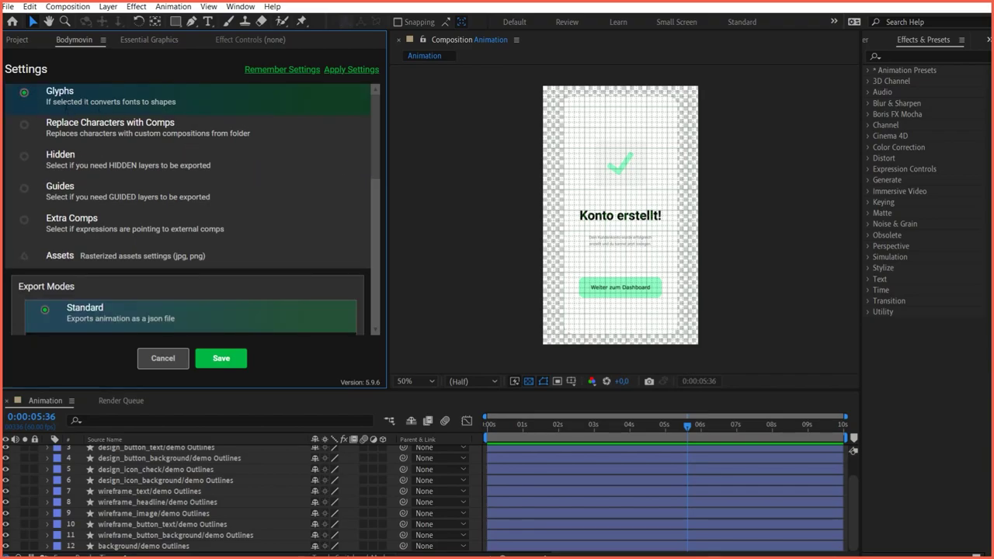
{"action": "left_click", "coordinate": [27, 94]}
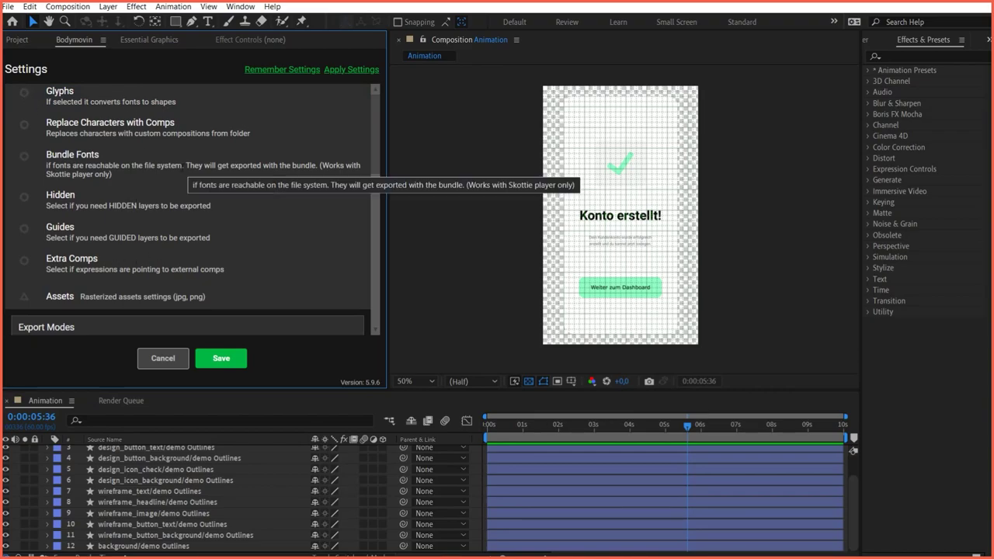
{"action": "scroll", "coordinate": [190, 175], "scroll_direction": "down", "scroll_amount": 5}
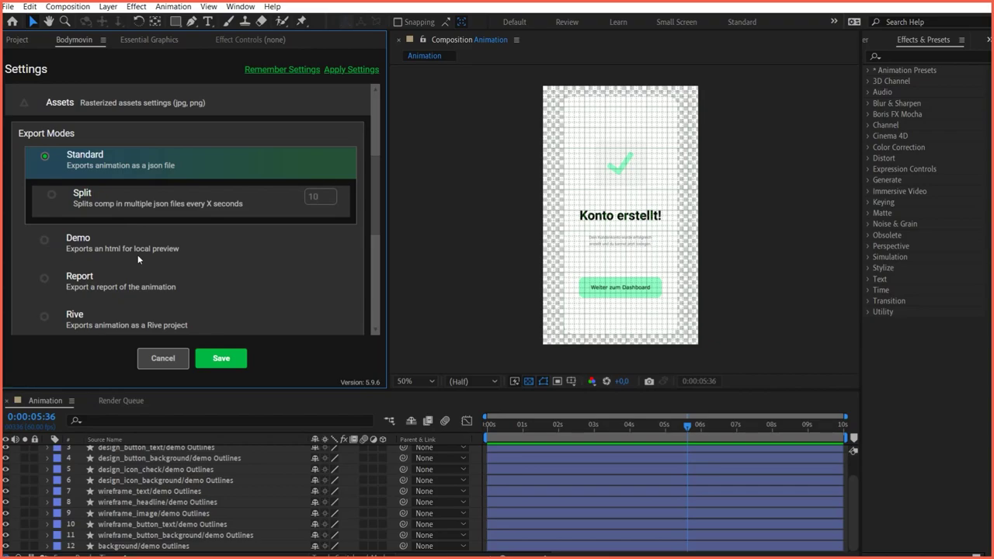
{"action": "scroll", "coordinate": [139, 259], "scroll_direction": "up", "scroll_amount": 5}
{"action": "left_click", "coordinate": [221, 358]}
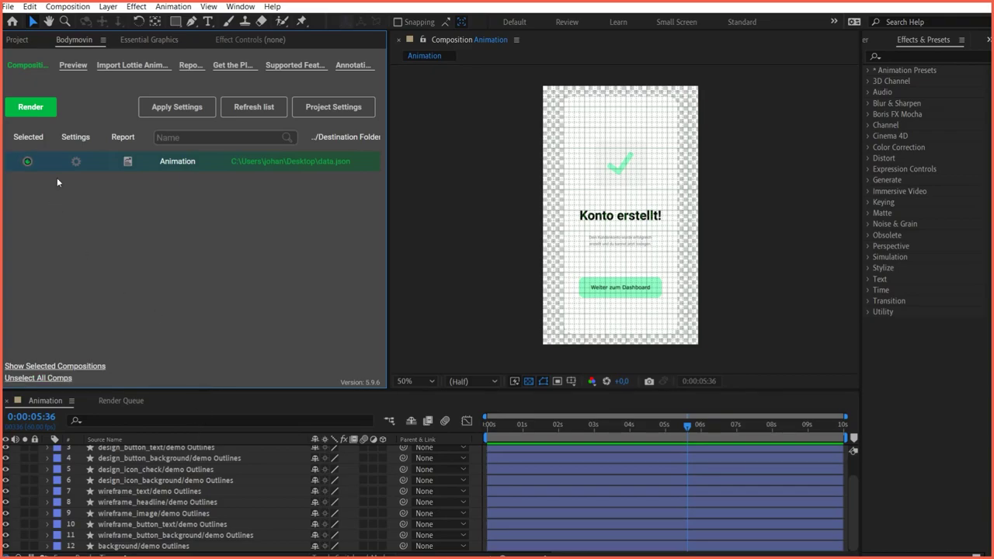
Render the Animation composition to data.json with Bodymovin and close the finished render report.
{"action": "left_click", "coordinate": [31, 107]}
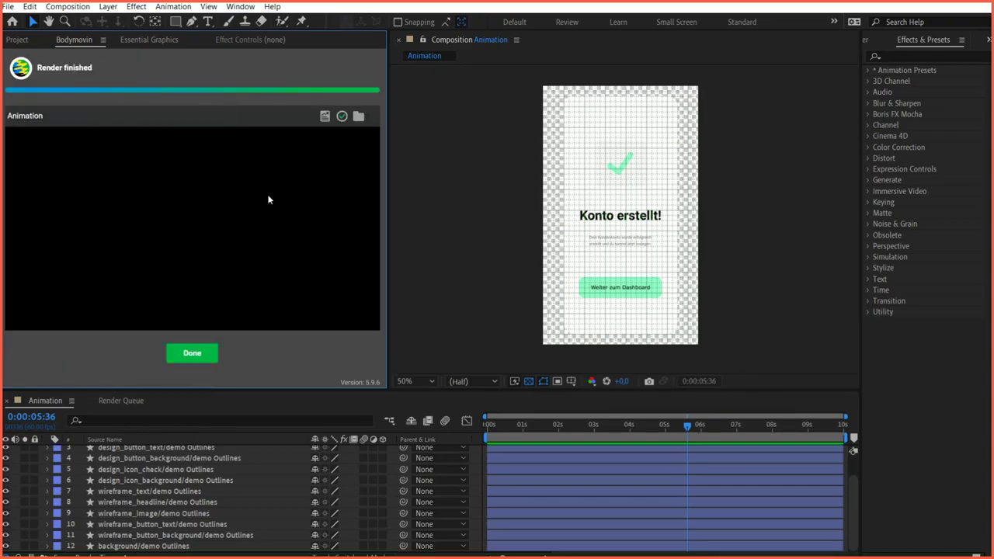
{"action": "left_click", "coordinate": [192, 354]}
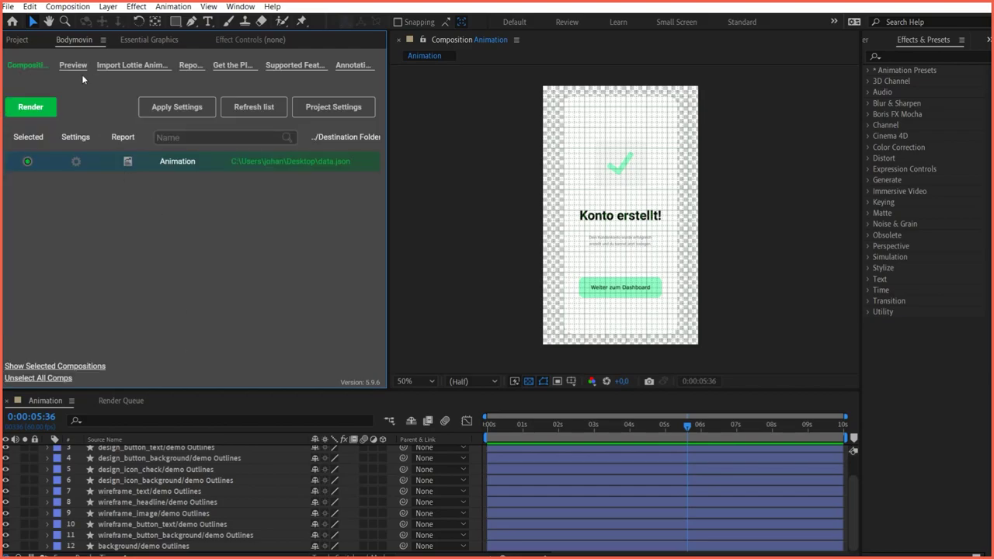
Load the exported data.json file from the Desktop into Bodymovin's previewer.
{"action": "left_click", "coordinate": [77, 68]}
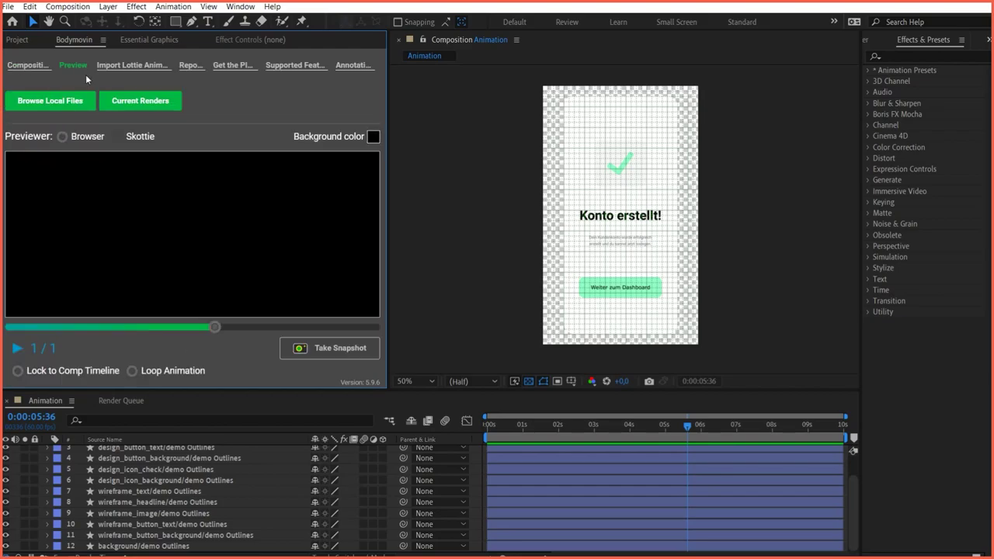
{"action": "left_click", "coordinate": [59, 105]}
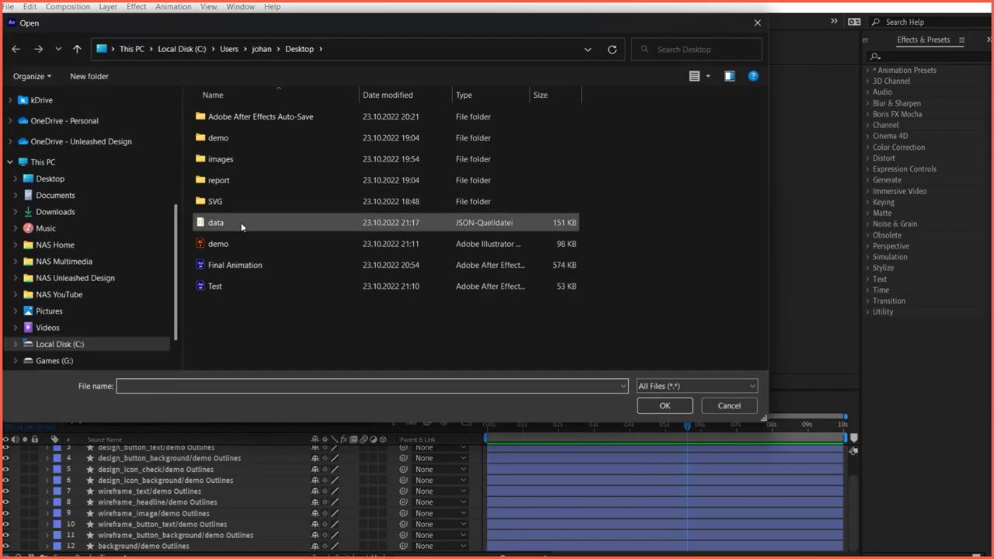
{"action": "left_click", "coordinate": [219, 226]}
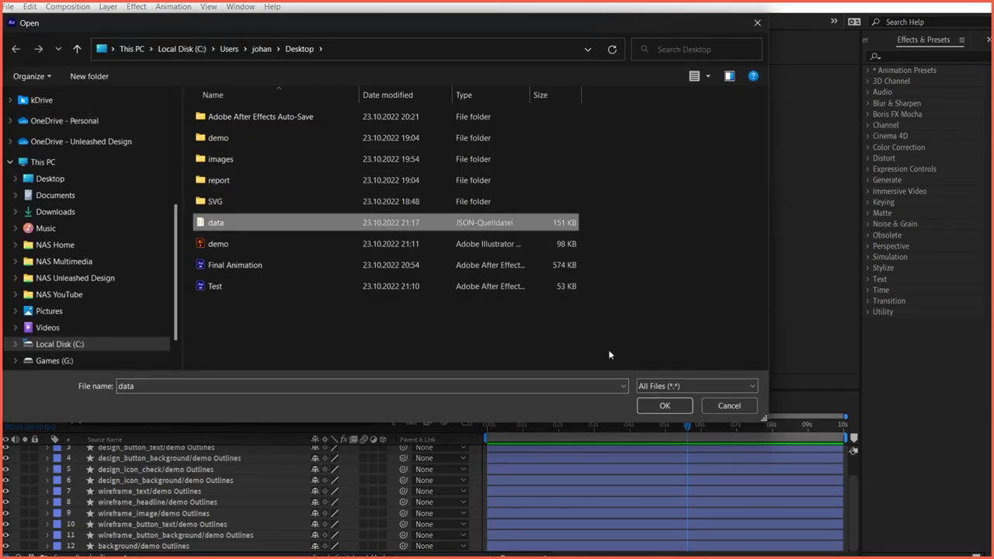
{"action": "left_click", "coordinate": [665, 405]}
Scrub back and forth through the Lottie preview to check the transition from wireframe to finished design.
{"action": "left_click_drag", "start_coordinate": [216, 328], "coordinate": [101, 328]}
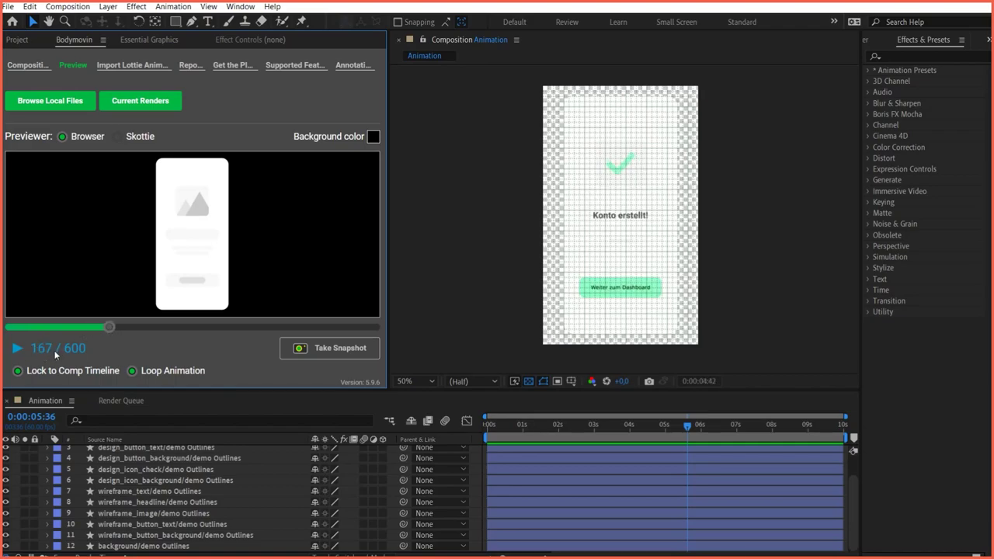
{"action": "left_click", "coordinate": [111, 328]}
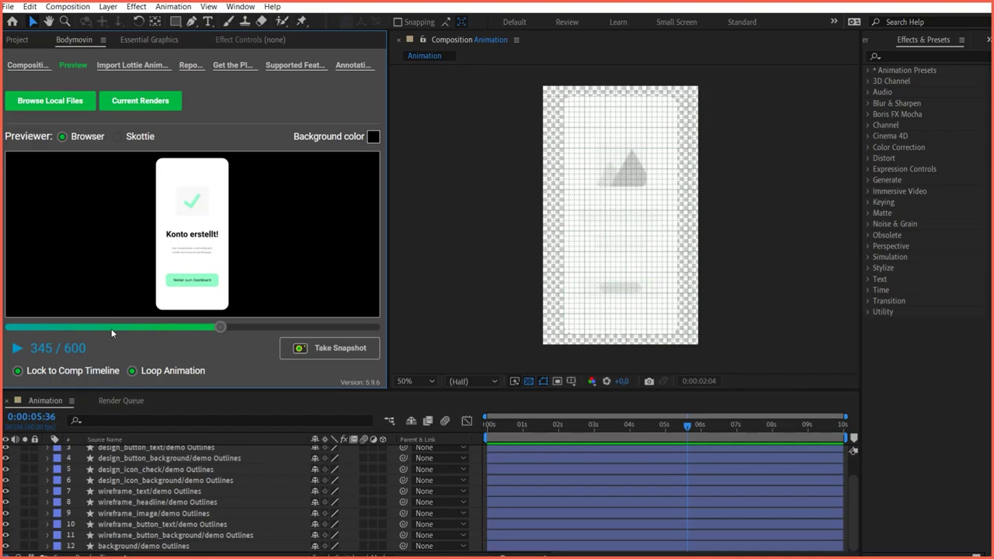
{"action": "left_click", "coordinate": [111, 328]}
{"action": "left_click_drag", "start_coordinate": [111, 328], "coordinate": [84, 330]}
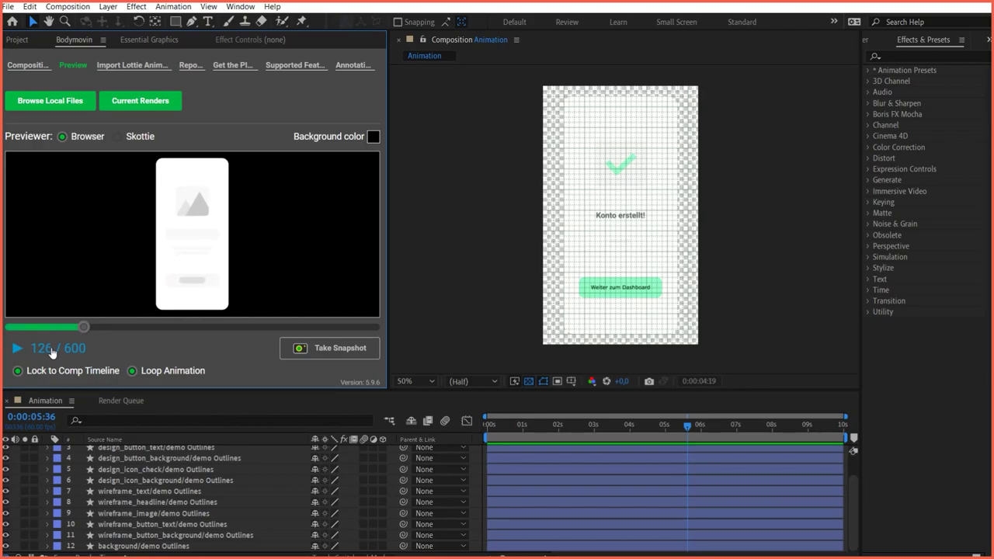
{"action": "left_click", "coordinate": [139, 328]}
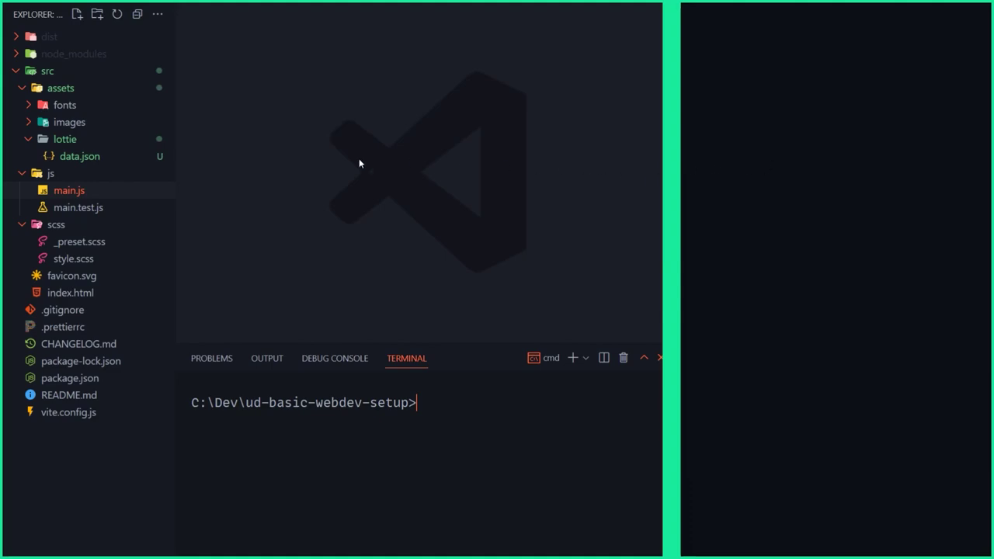
In Visual Studio Code, examine the contents of data.json in the src/assets/lottie folder and close the file.
{"action": "left_click", "coordinate": [74, 159]}
{"action": "scroll", "coordinate": [419, 187], "scroll_direction": "down", "scroll_amount": 5}
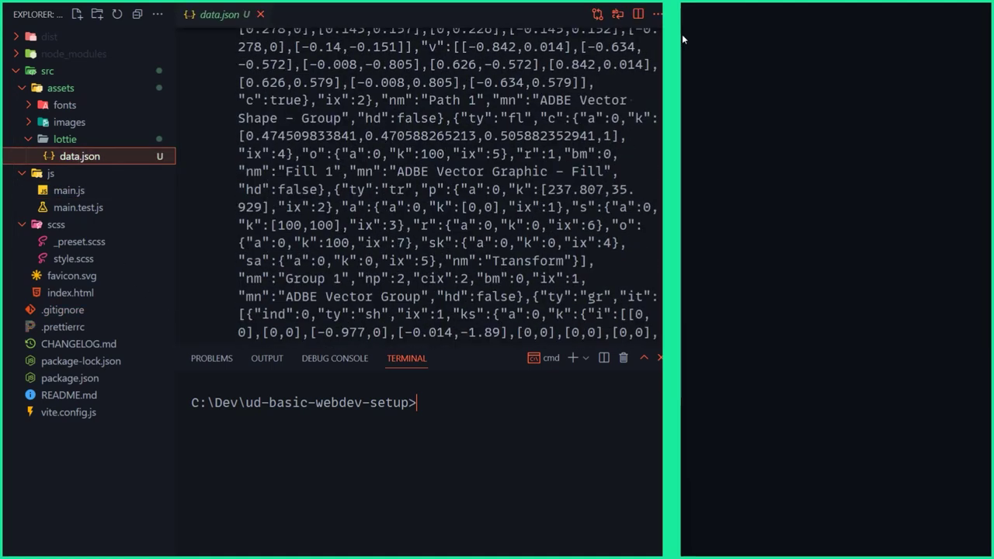
{"action": "scroll", "coordinate": [419, 186], "scroll_direction": "down", "scroll_amount": 15}
{"action": "key", "text": "ctrl+Home"}
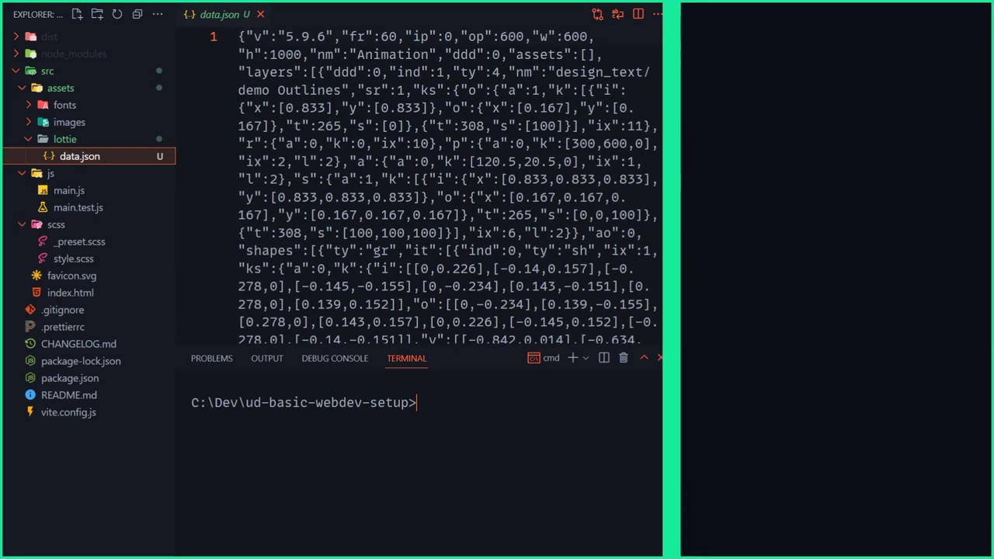
{"action": "left_click", "coordinate": [260, 14]}
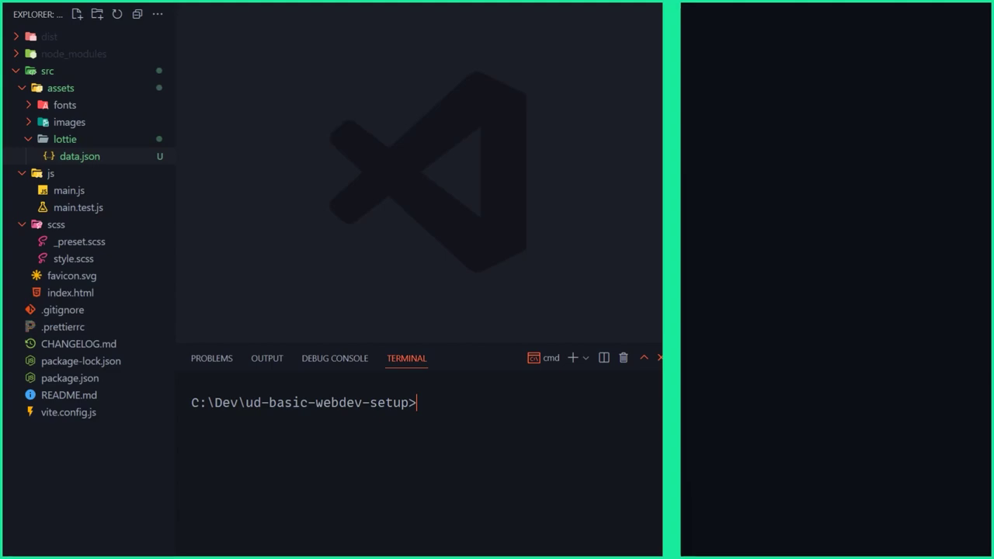
{"action": "type", "text": "npm i"}
{"action": "type", "text": "@lottiefiles/lottie-player"}
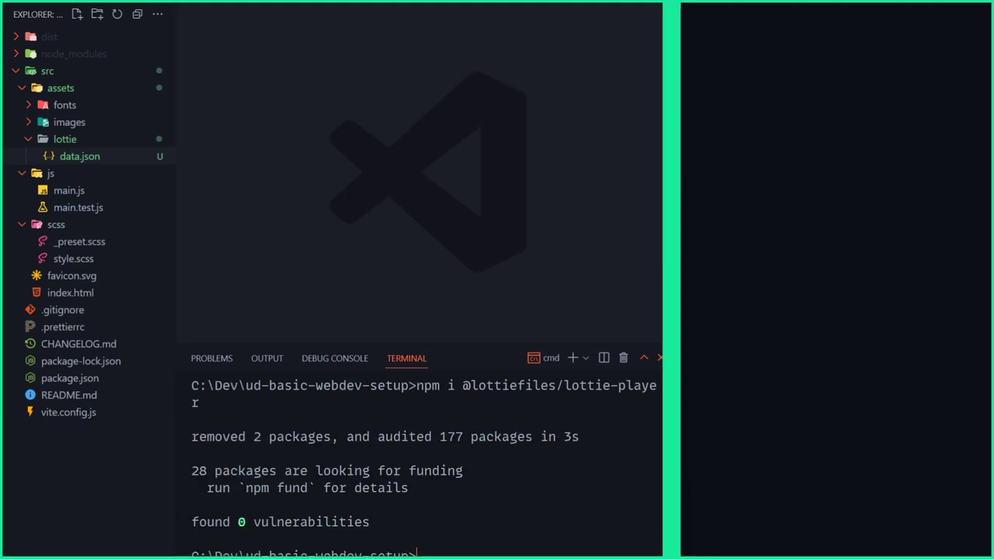
{"action": "key", "text": "ctrl+k"}
{"action": "type", "text": "npm i"}
{"action": "type", "text": "@lottiefiles/lottie-interactivity"}
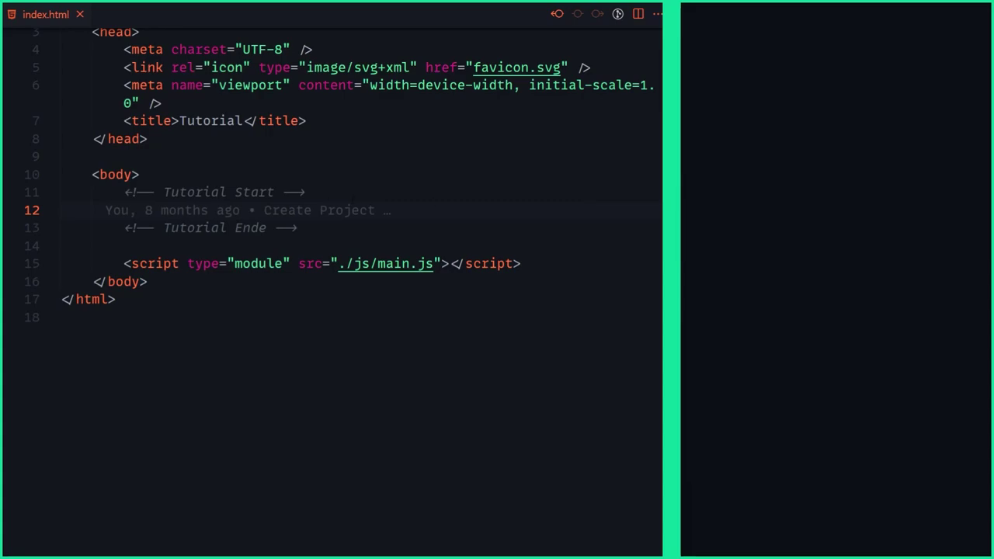
Add an empty section element below the Tutorial Start comment in index.html, separated from it by a blank line.
{"action": "left_click", "coordinate": [329, 192]}
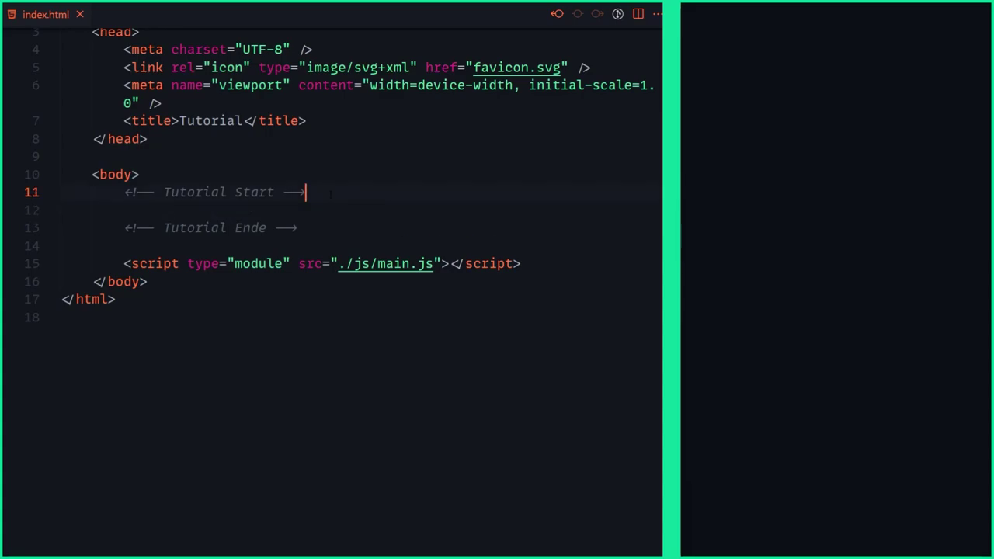
{"action": "key", "text": "Return"}
{"action": "key", "text": "Return"}
{"action": "type", "text": "<section></section>"}
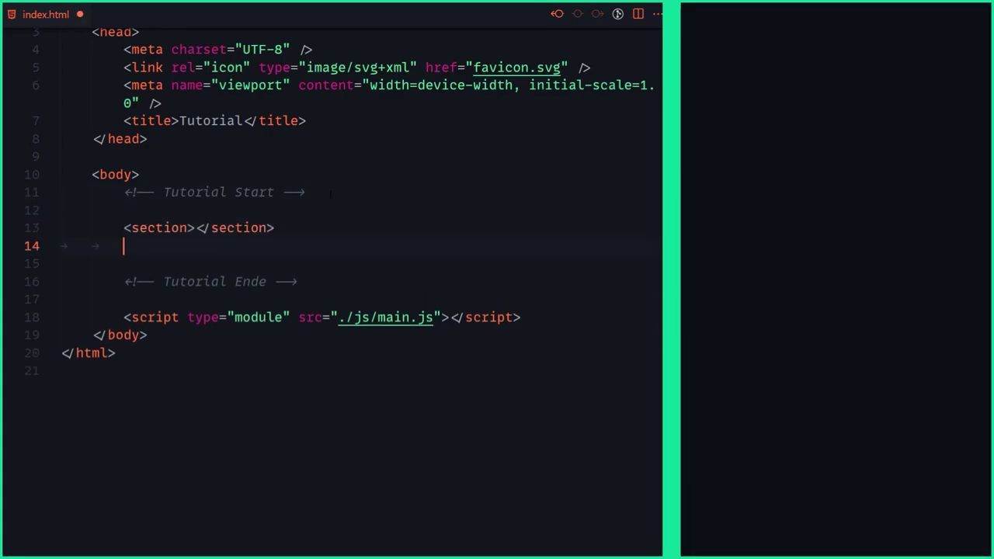